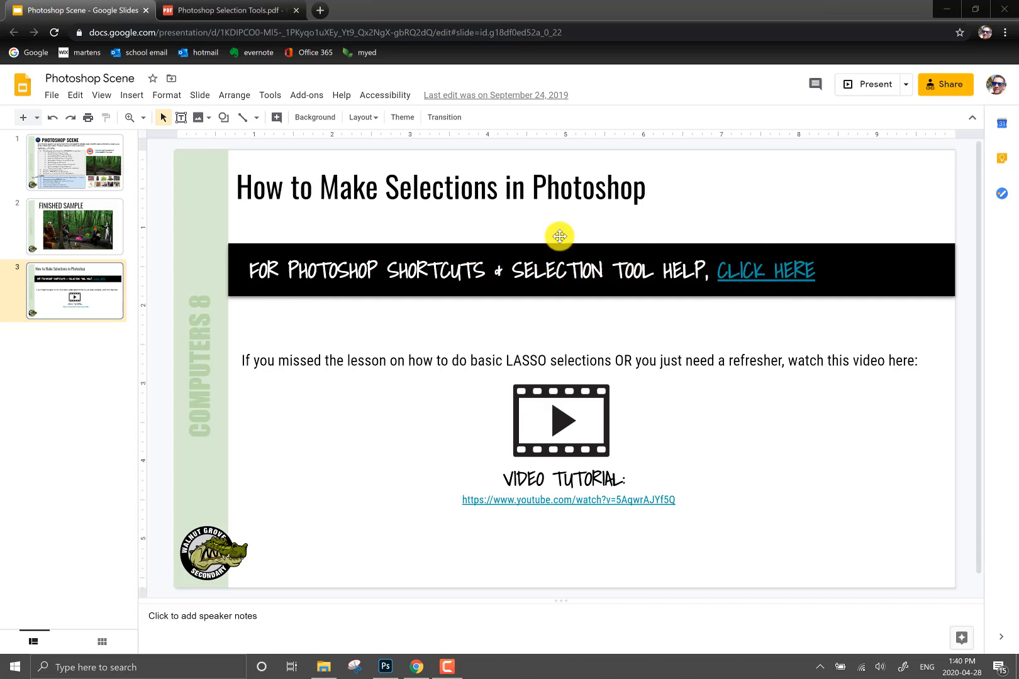
# - Open Photoshop Selection Tools.pdf and read its descriptions of the Magic Wand, Quick Select, Magnetic Lasso, Lasso and Eraser tools
pyautogui.click(268, 10)
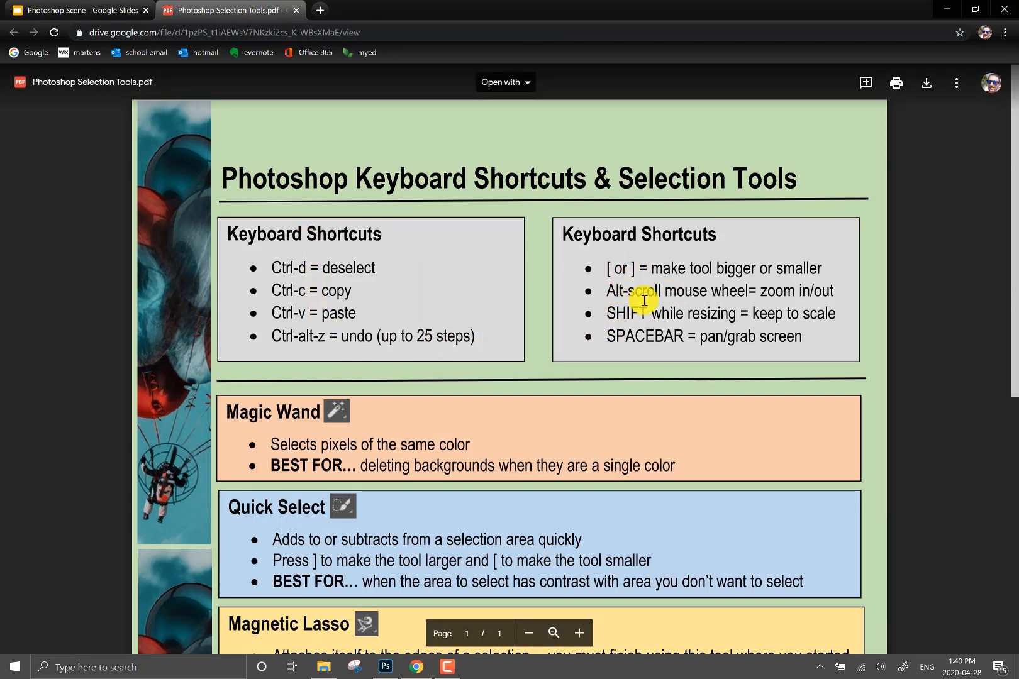
pyautogui.scroll(-3, 644, 300)
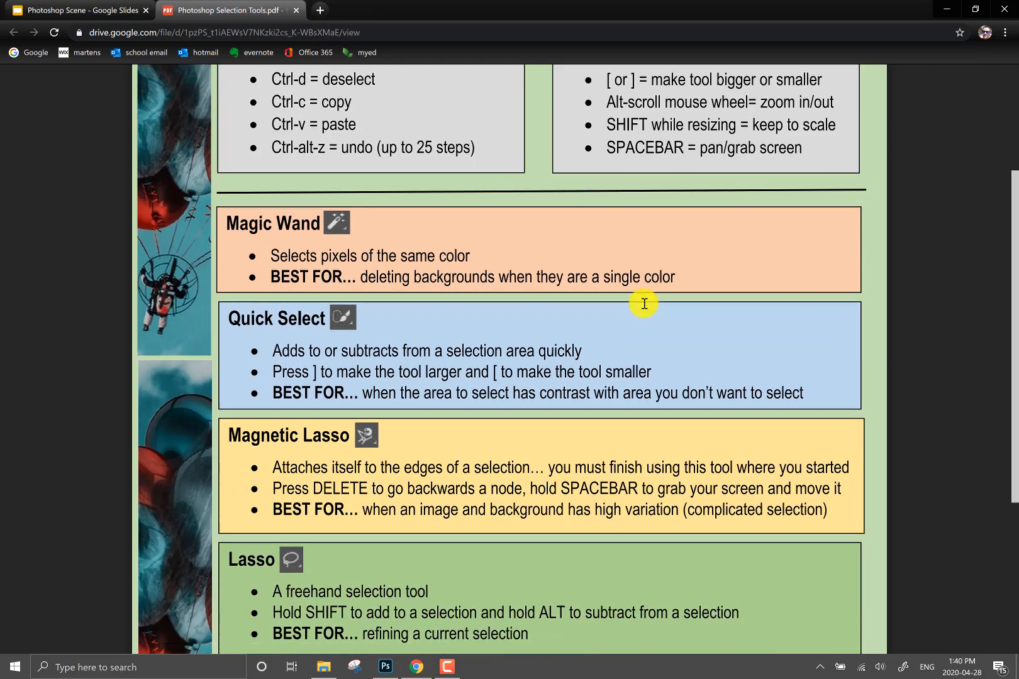
pyautogui.scroll(-2, 642, 303)
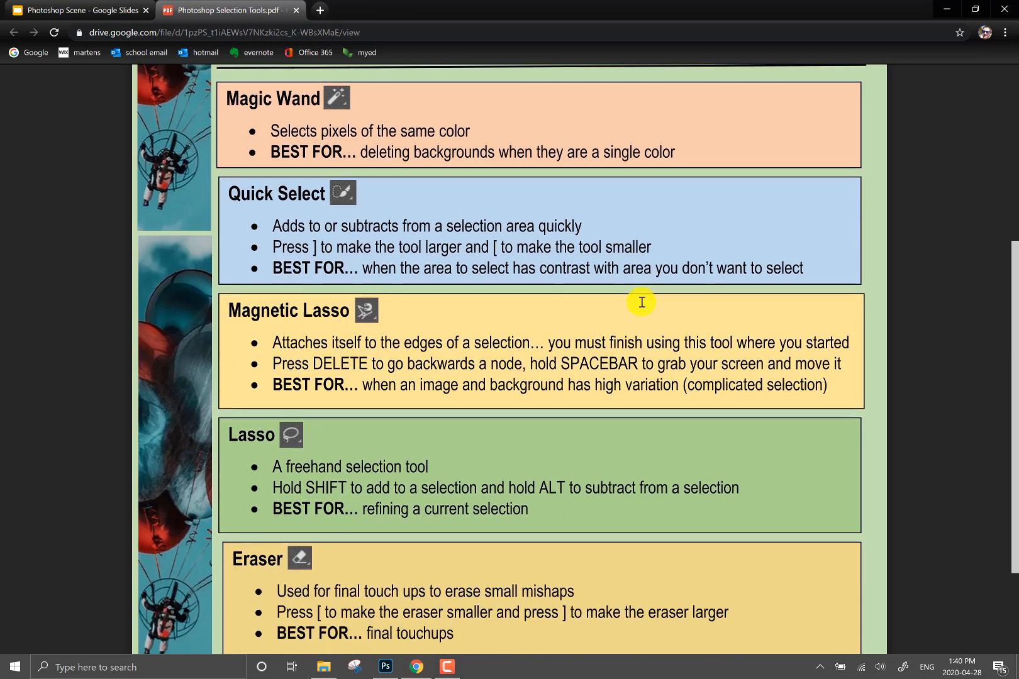
pyautogui.scroll(1, 642, 302)
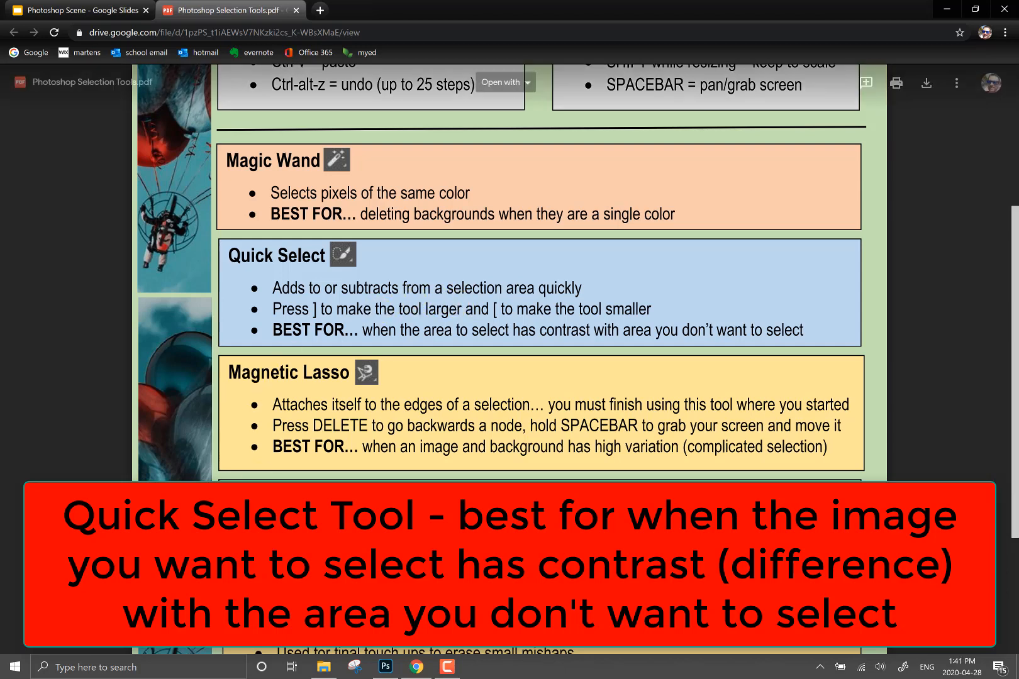
# - Switch to Photoshop, look through the open food images and Magnetic Lasso Trump.jpg, and return to Plate.jpg
pyautogui.click(383, 667)
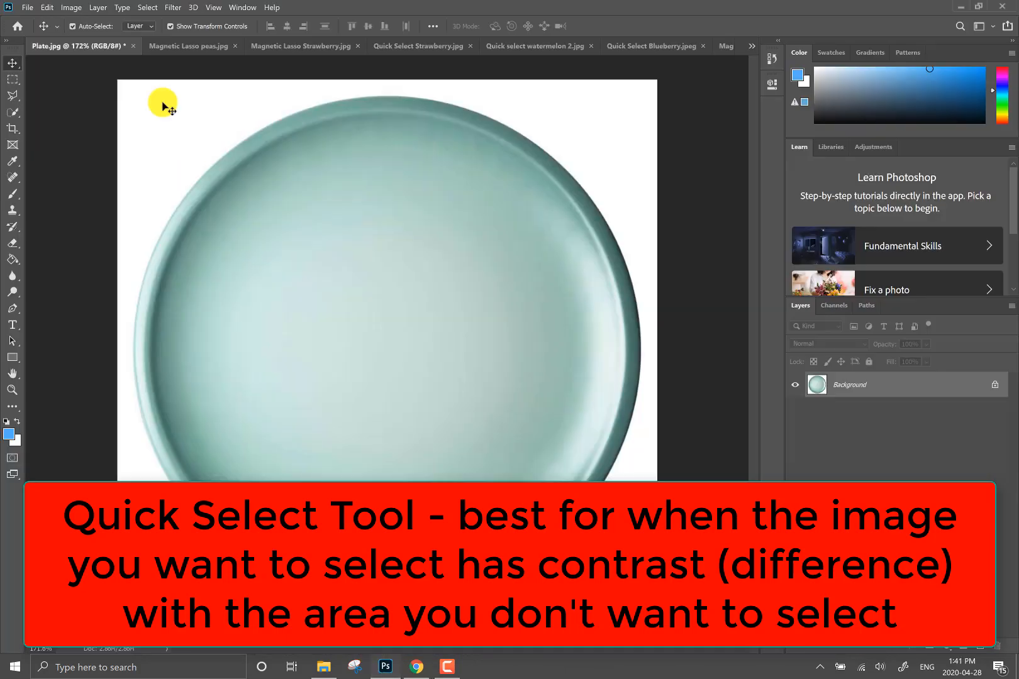
pyautogui.click(186, 49)
pyautogui.click(270, 49)
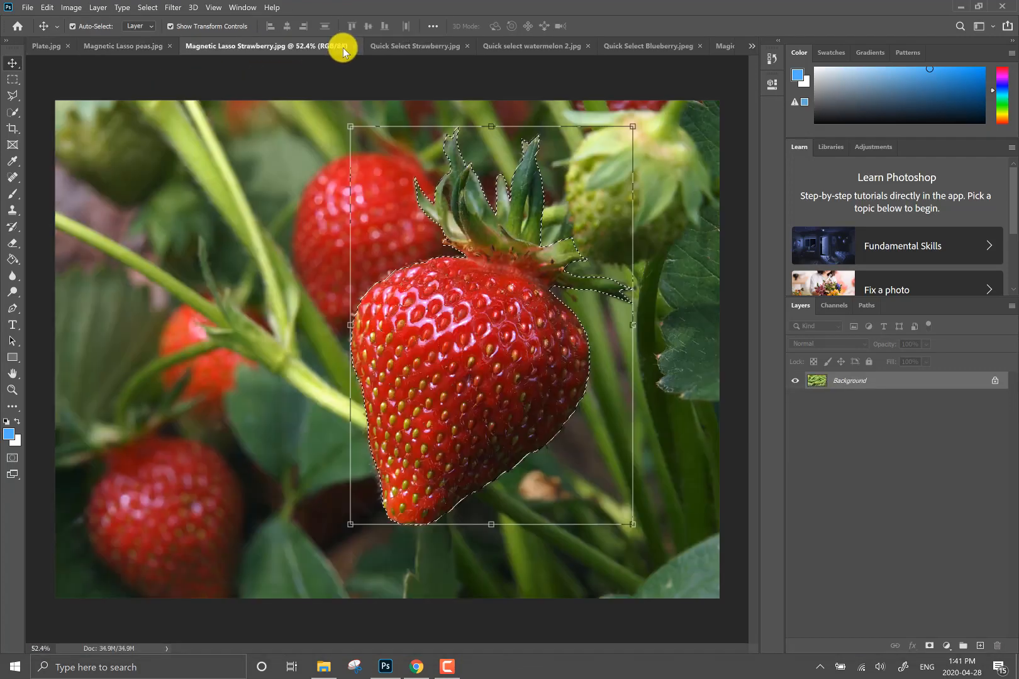
pyautogui.click(396, 49)
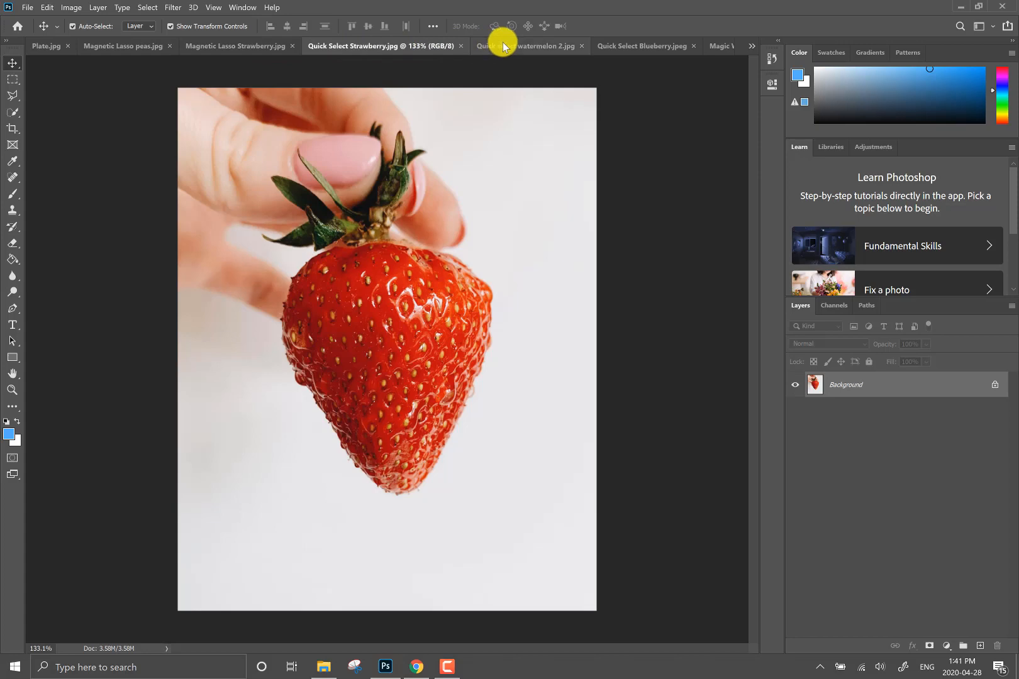
pyautogui.click(511, 46)
pyautogui.click(577, 49)
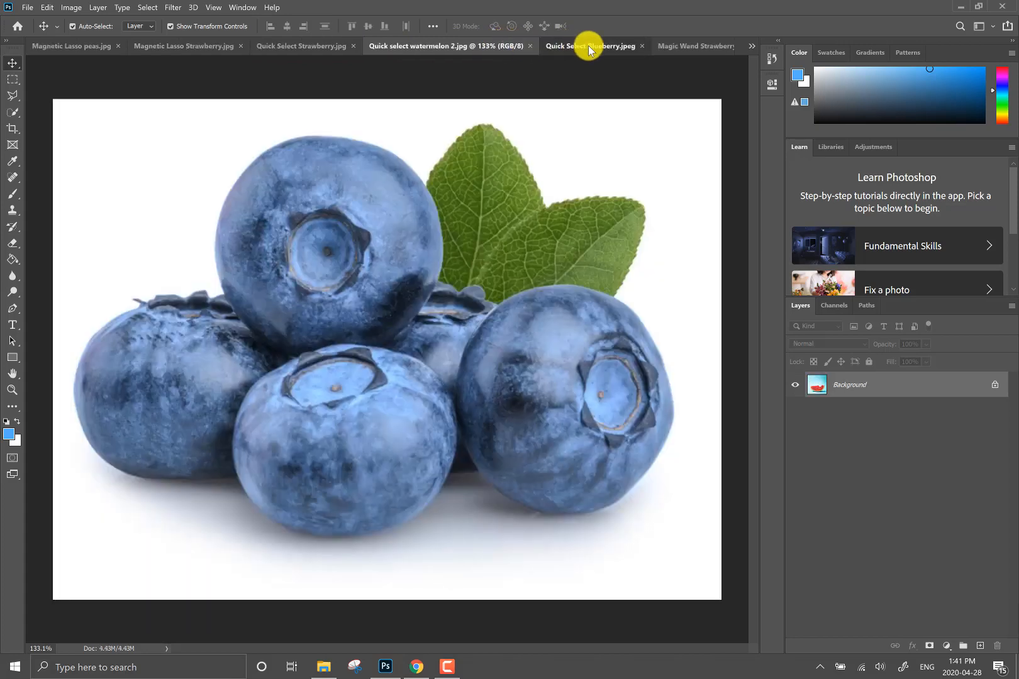
pyautogui.click(686, 48)
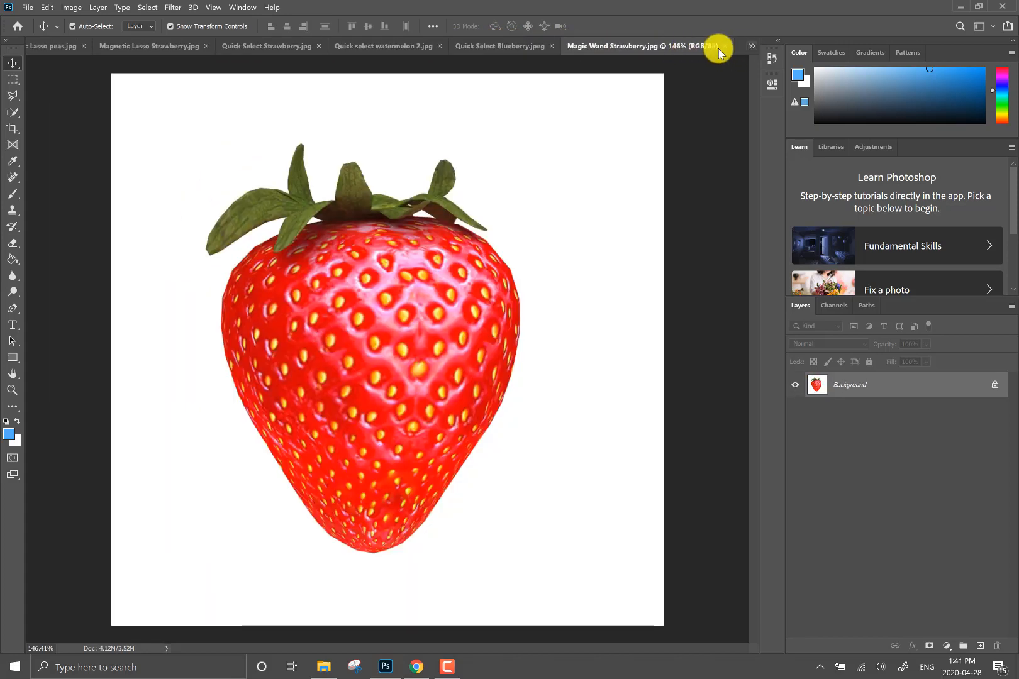
pyautogui.click(750, 48)
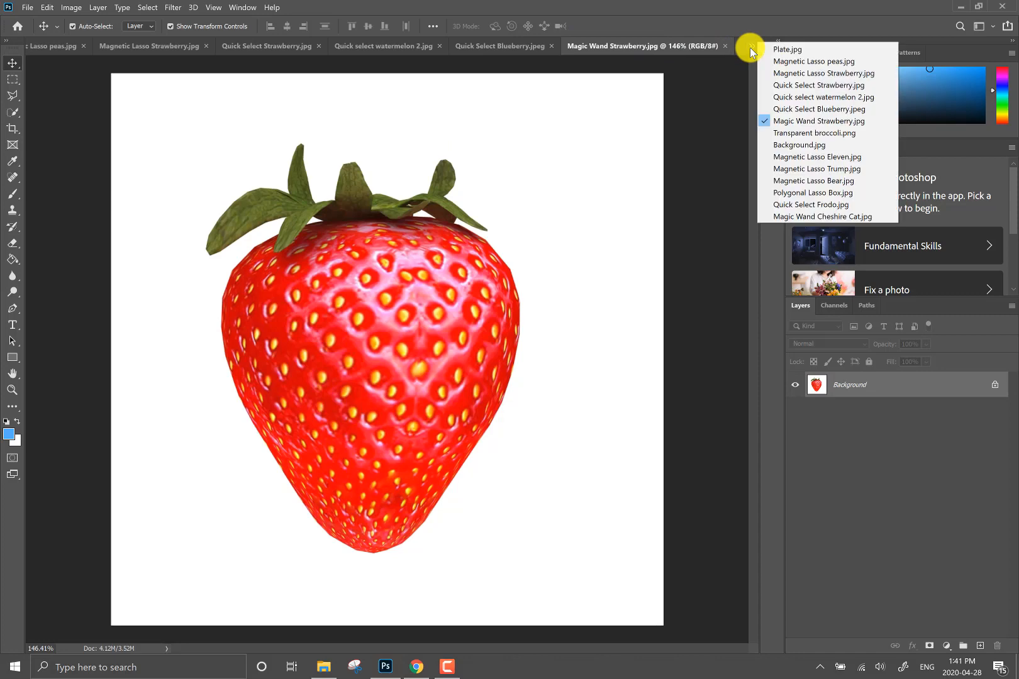
pyautogui.click(815, 168)
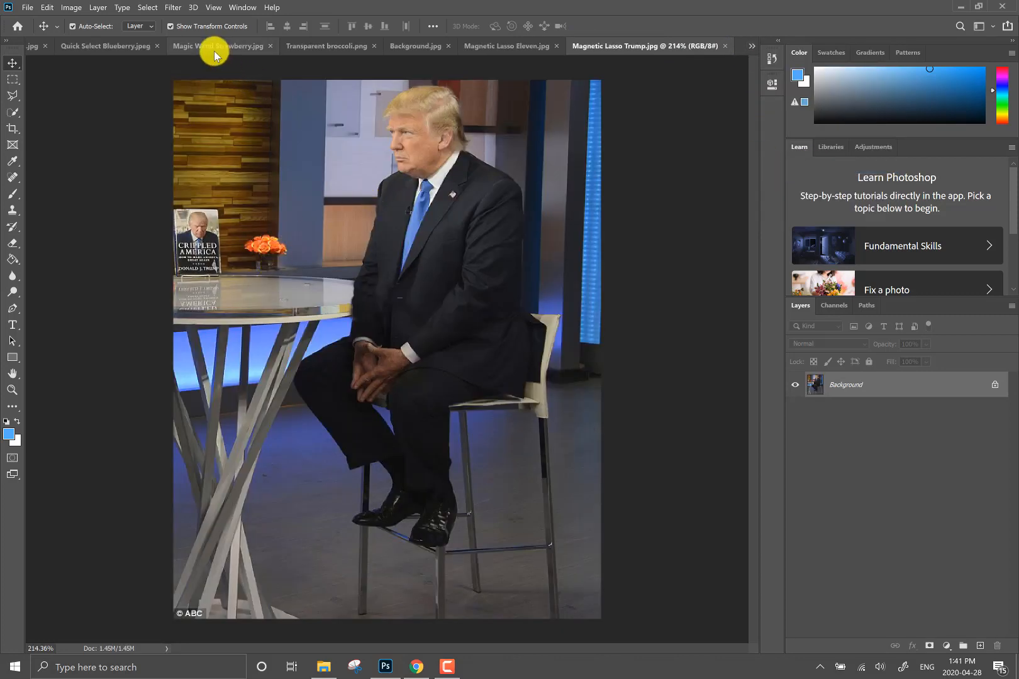
pyautogui.click(213, 47)
pyautogui.click(752, 47)
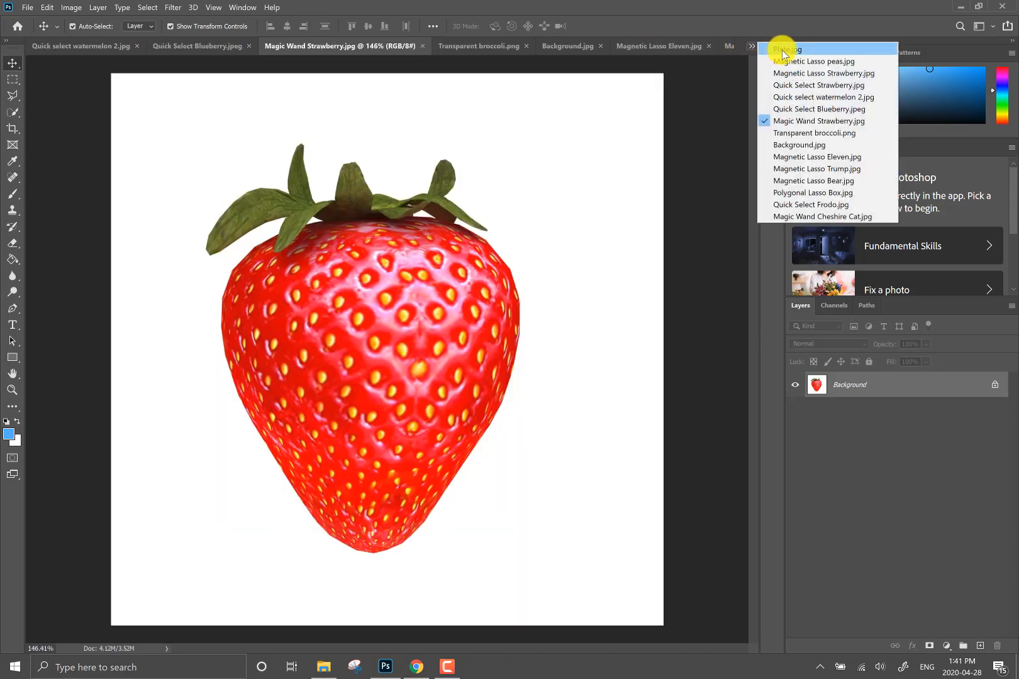
pyautogui.click(779, 46)
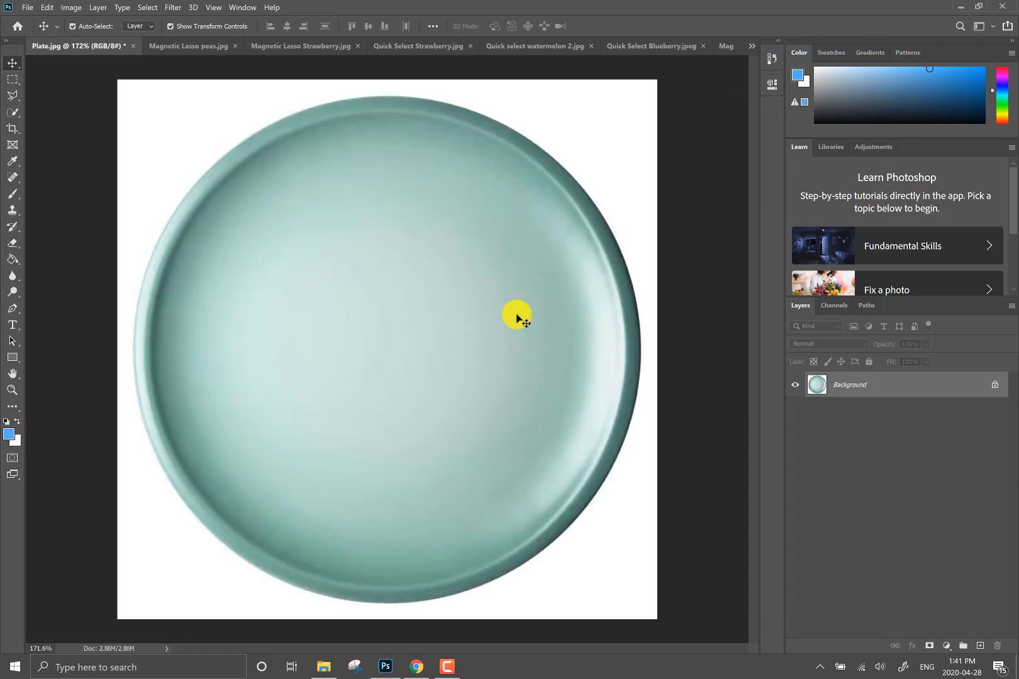
# - Place the Magnetic Lasso Strawberry 2 image from the Food folder onto Plate.jpg as a new layer
pyautogui.click(322, 668)
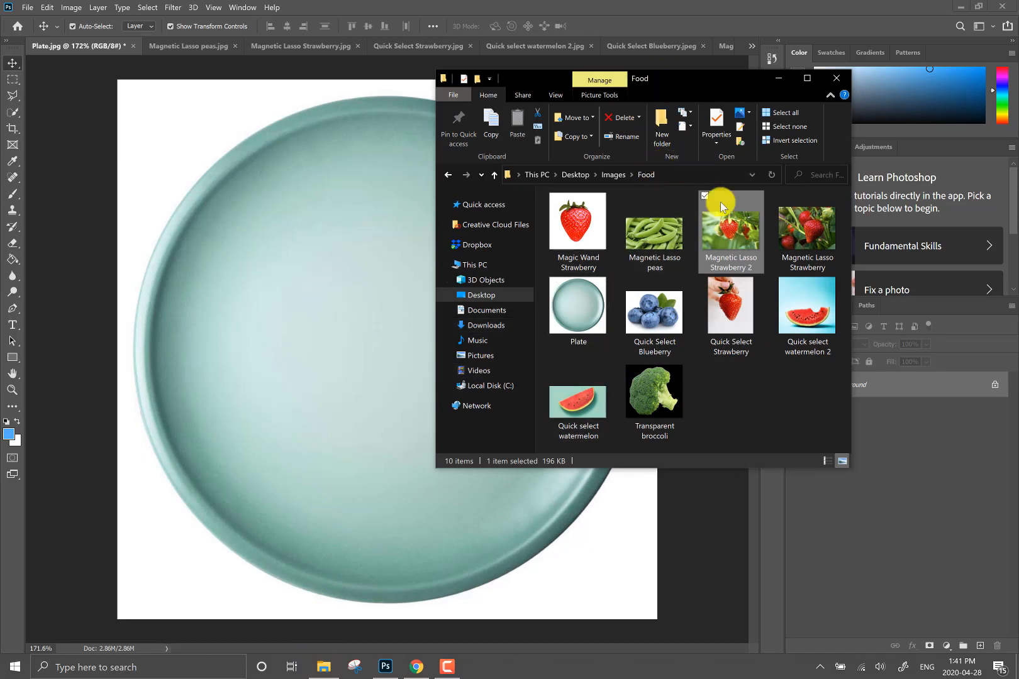
pyautogui.moveTo(731, 231); pyautogui.dragTo(308, 347)
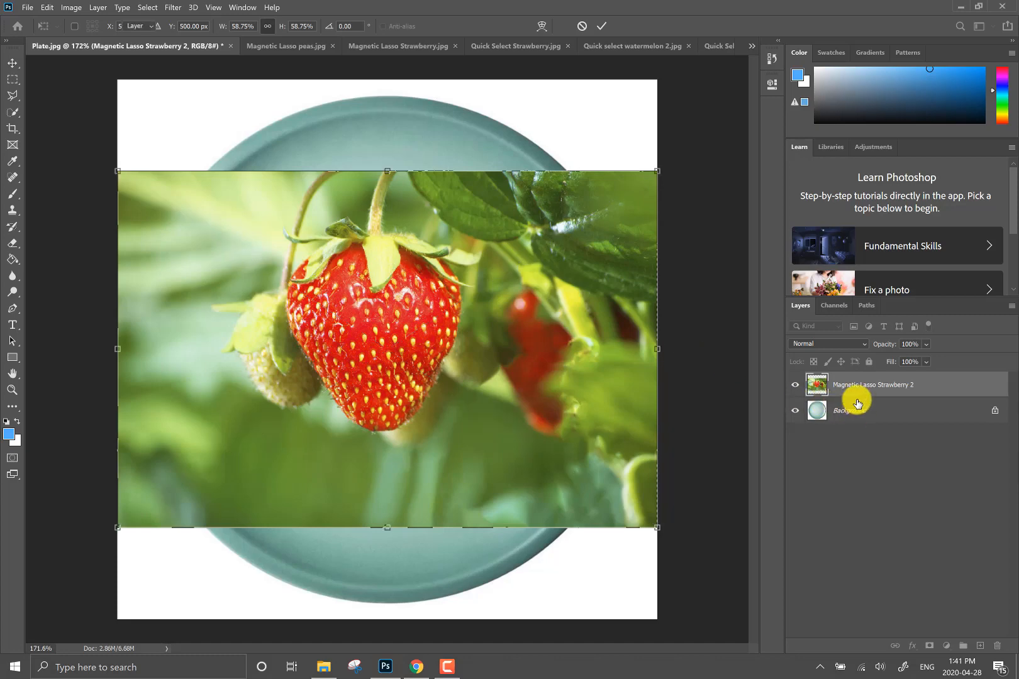
pyautogui.click(854, 405)
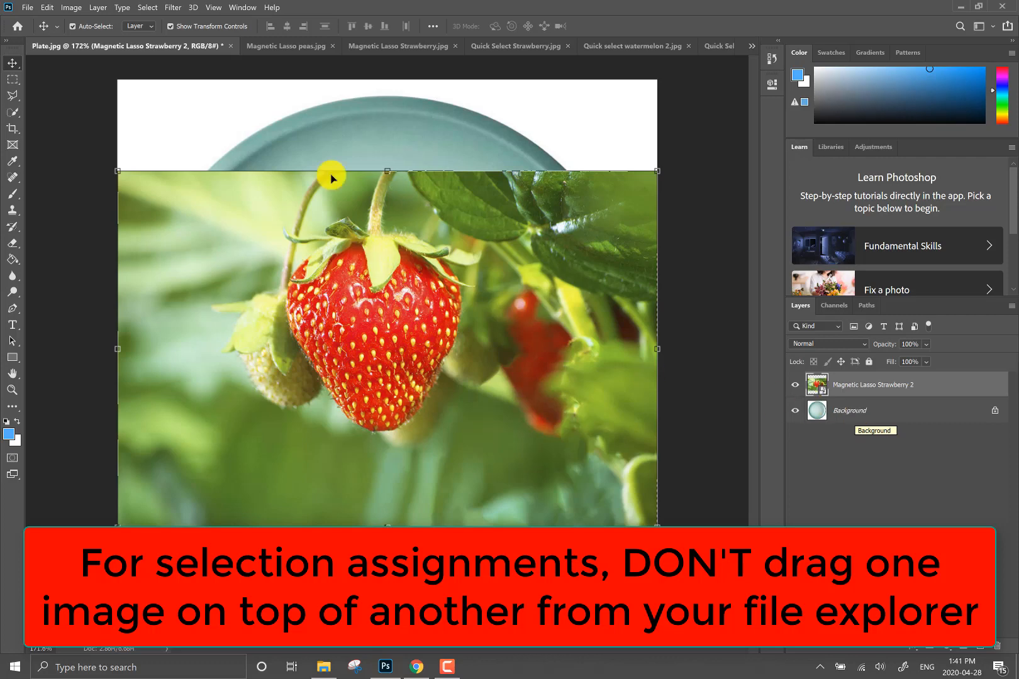
# - Bring up Quick Select Strawberry.jpg and activate the Quick Selection Tool
pyautogui.click(274, 48)
pyautogui.click(379, 47)
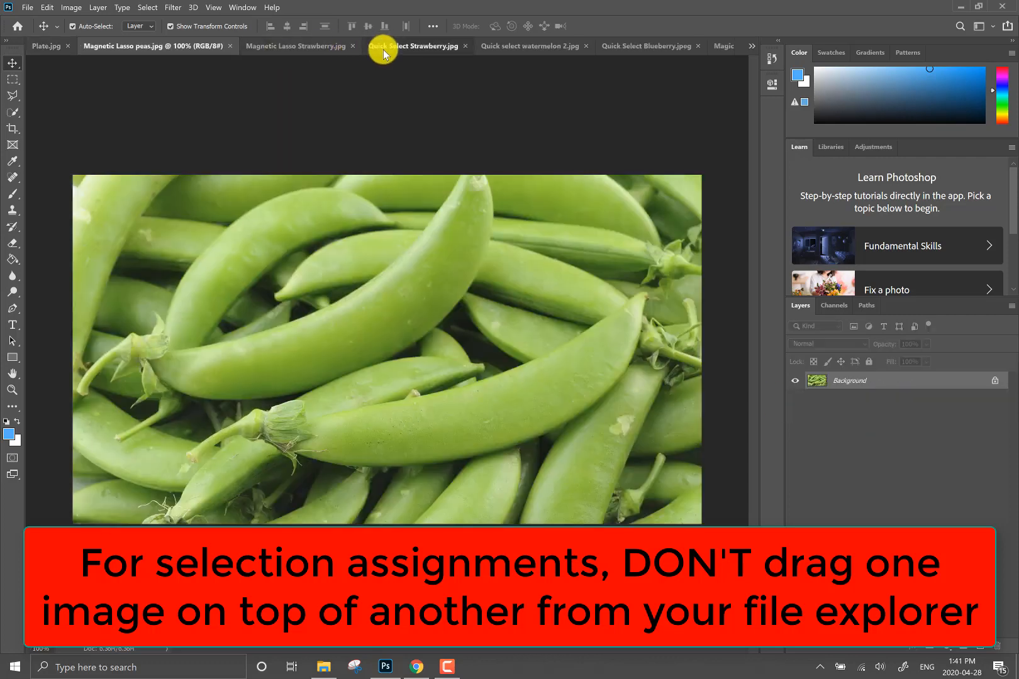
pyautogui.click(24, 9)
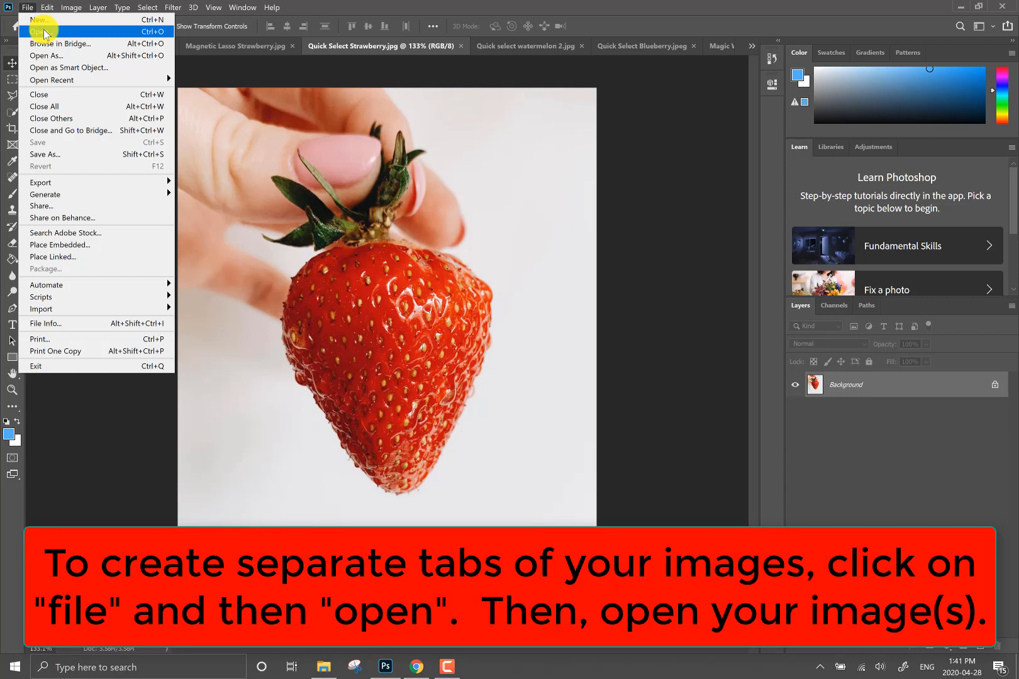
pyautogui.click(637, 136)
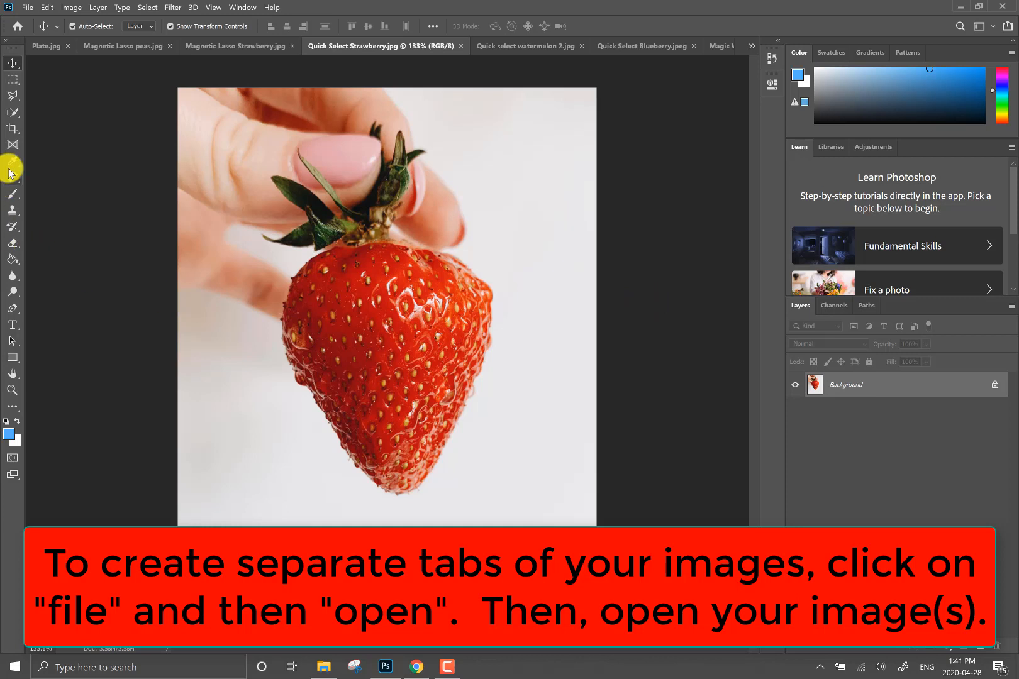
pyautogui.click(14, 112)
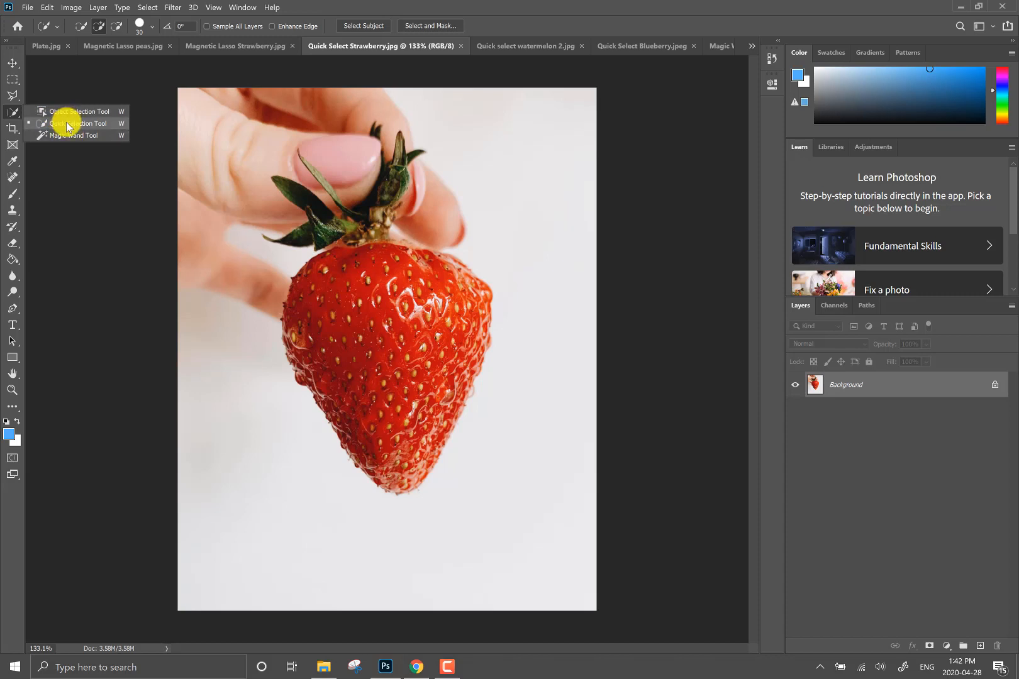
pyautogui.click(68, 124)
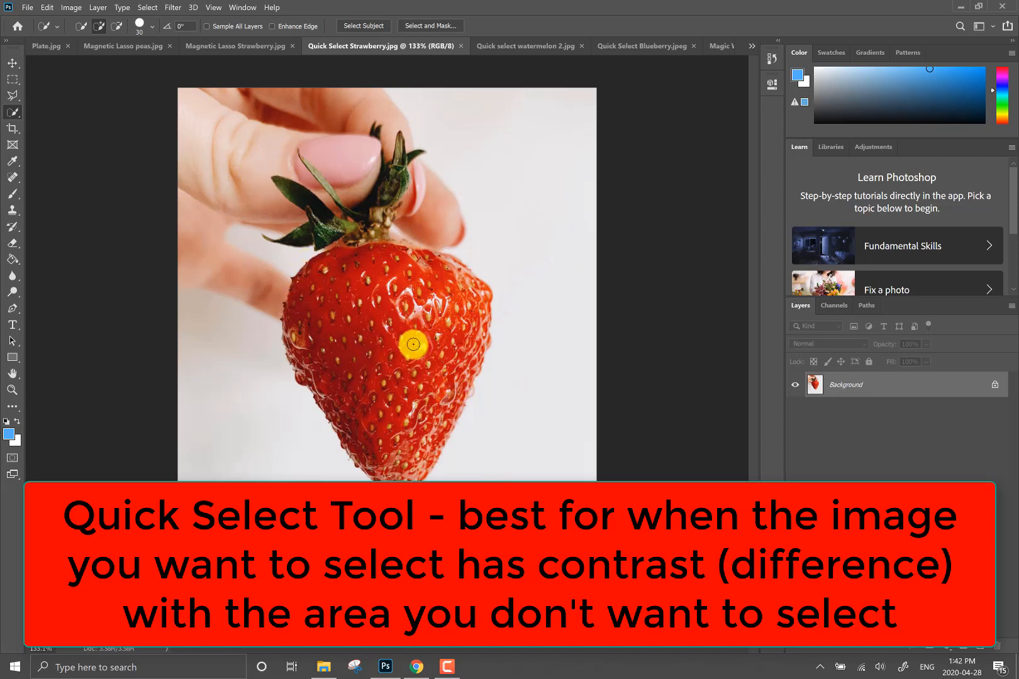
# - View Quick select watermelon 2.jpg and bring up Quick Select Frodo.jpg
pyautogui.click(750, 47)
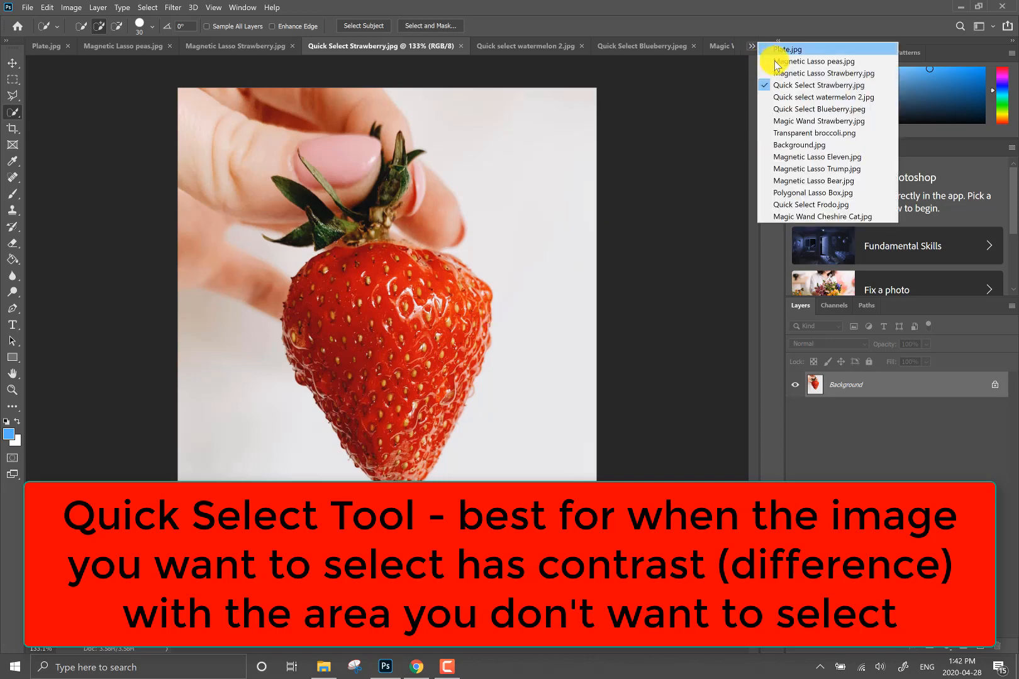
pyautogui.click(793, 97)
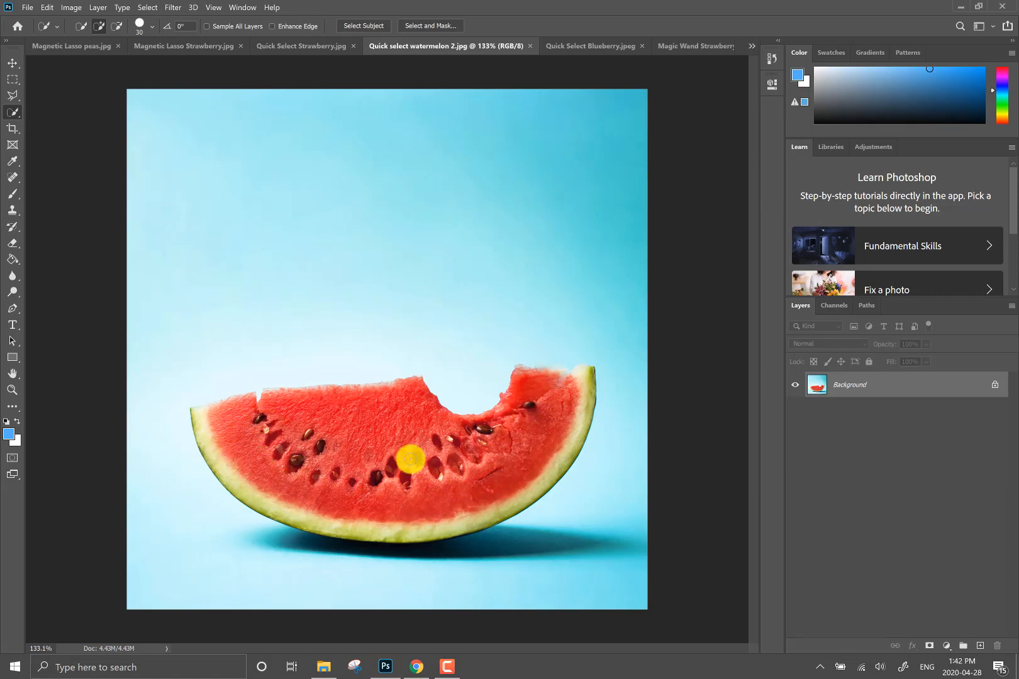
pyautogui.click(752, 47)
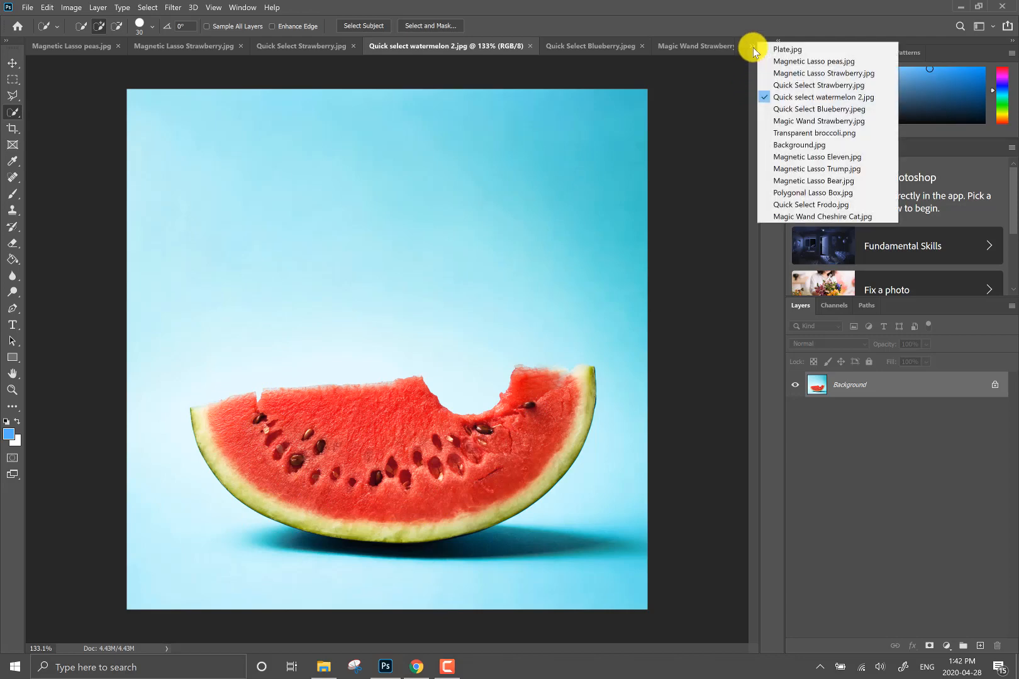
pyautogui.click(807, 205)
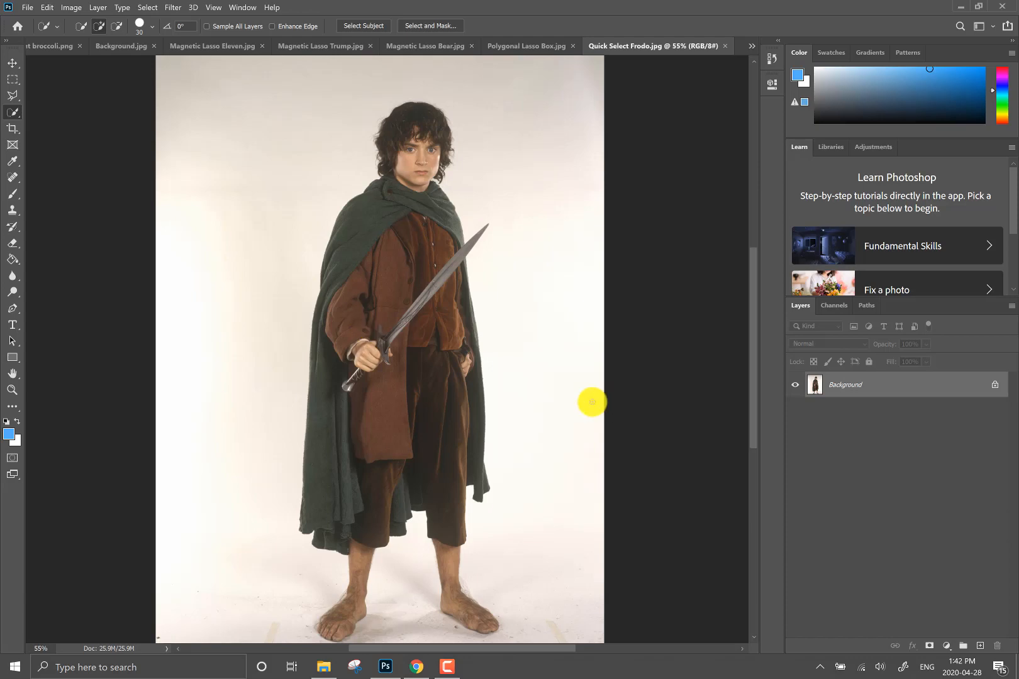
# - Examine the trousers, legs and feet of the figure in Quick Select Frodo.jpg against the background, and return to the whole image
pyautogui.scroll(2, 469, 526)
pyautogui.scroll(5, 469, 527)
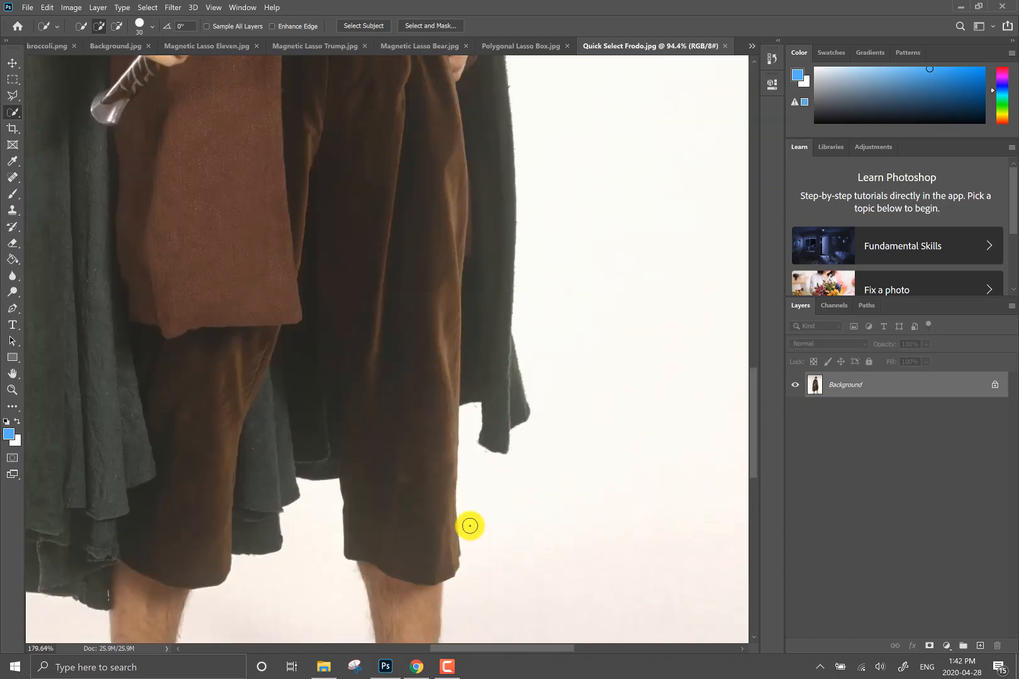
pyautogui.moveTo(465, 521); pyautogui.dragTo(546, 121)
pyautogui.moveTo(437, 554); pyautogui.dragTo(485, 304)
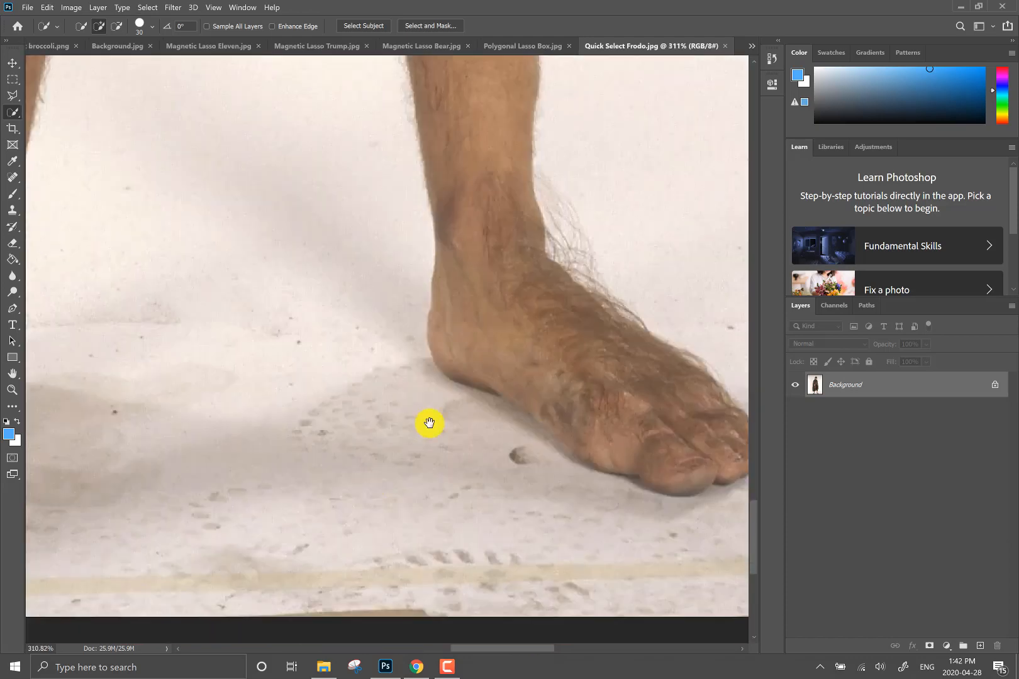
pyautogui.moveTo(295, 584); pyautogui.dragTo(517, 418)
pyautogui.scroll(2, 414, 265)
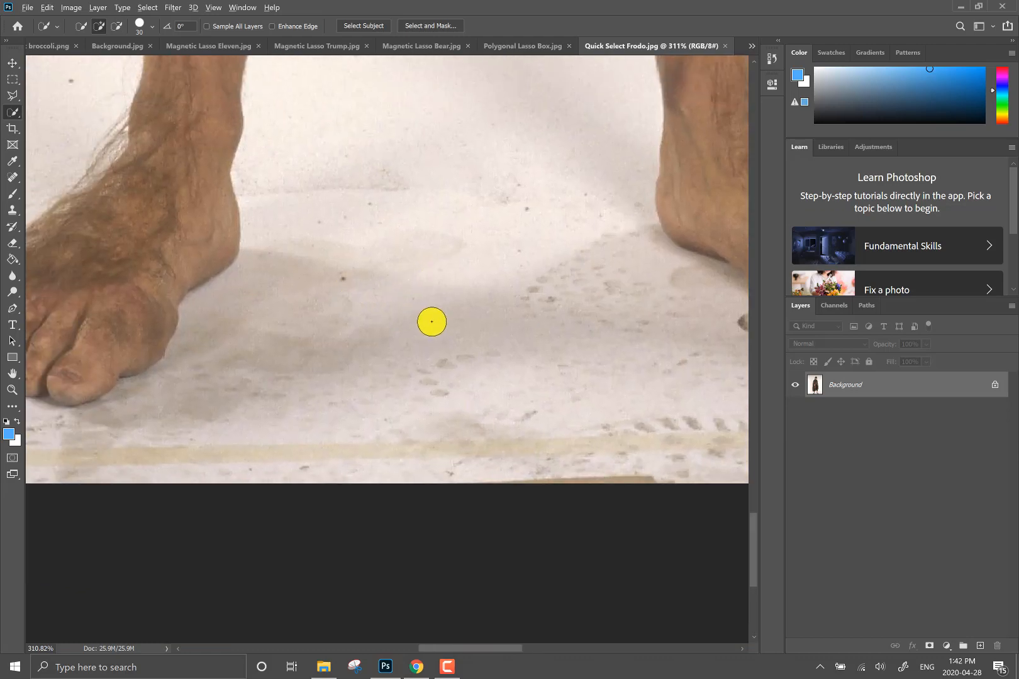
pyautogui.scroll(-5, 432, 321)
pyautogui.scroll(-4, 432, 321)
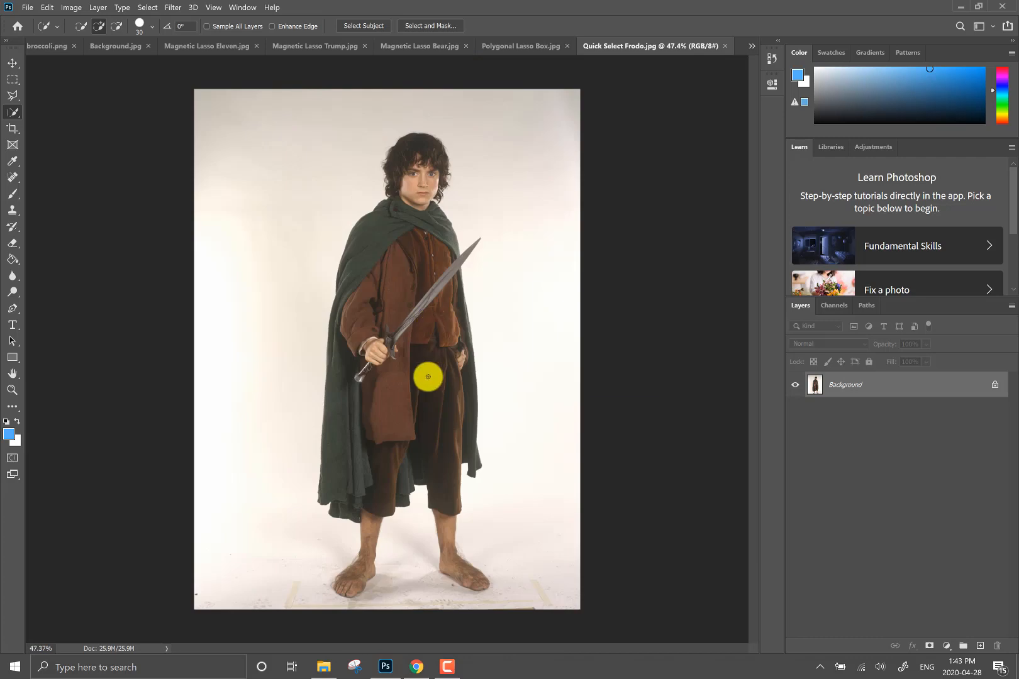
pyautogui.click(752, 47)
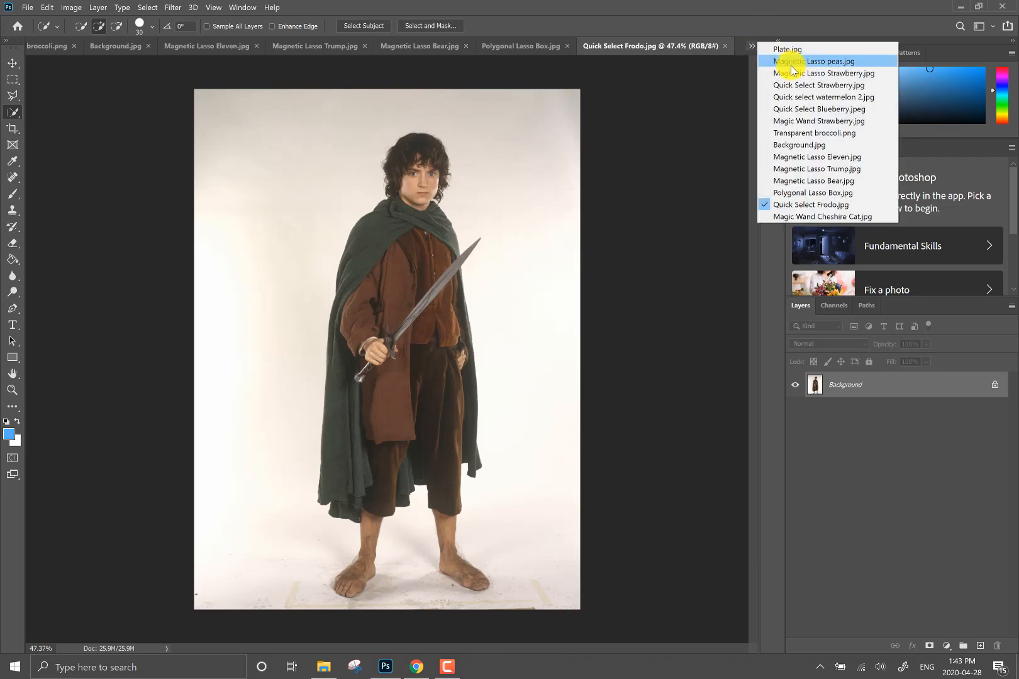
pyautogui.click(615, 231)
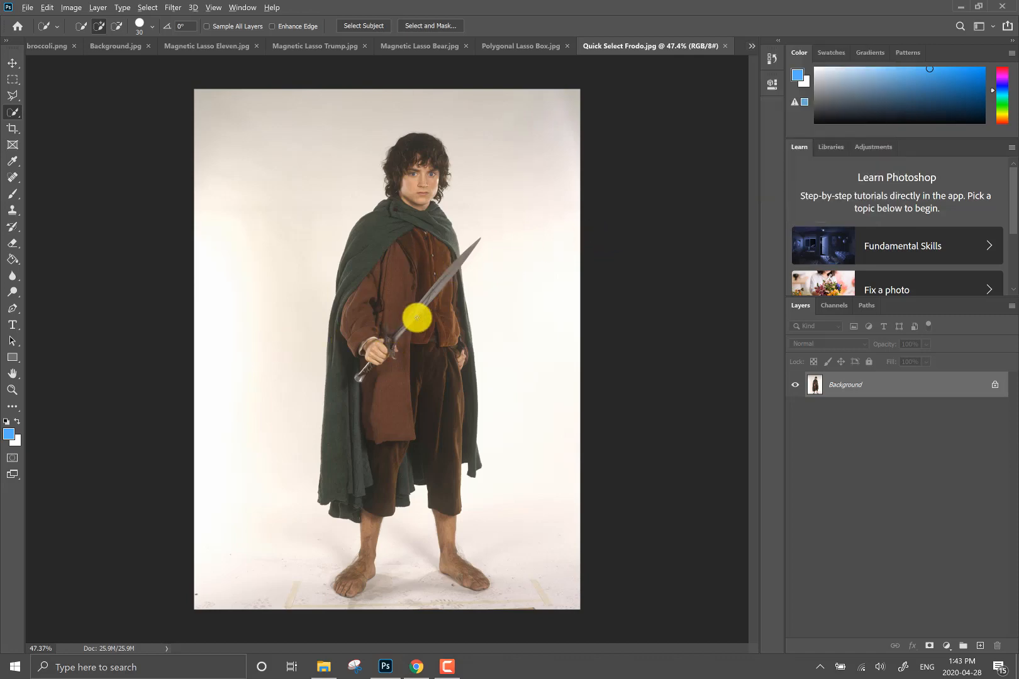
# - Inspect the figure's sword, face and green cloak up close in Quick Select Frodo.jpg
pyautogui.keyDown('alt'); pyautogui.scroll(8, 416, 312); pyautogui.keyUp('alt')
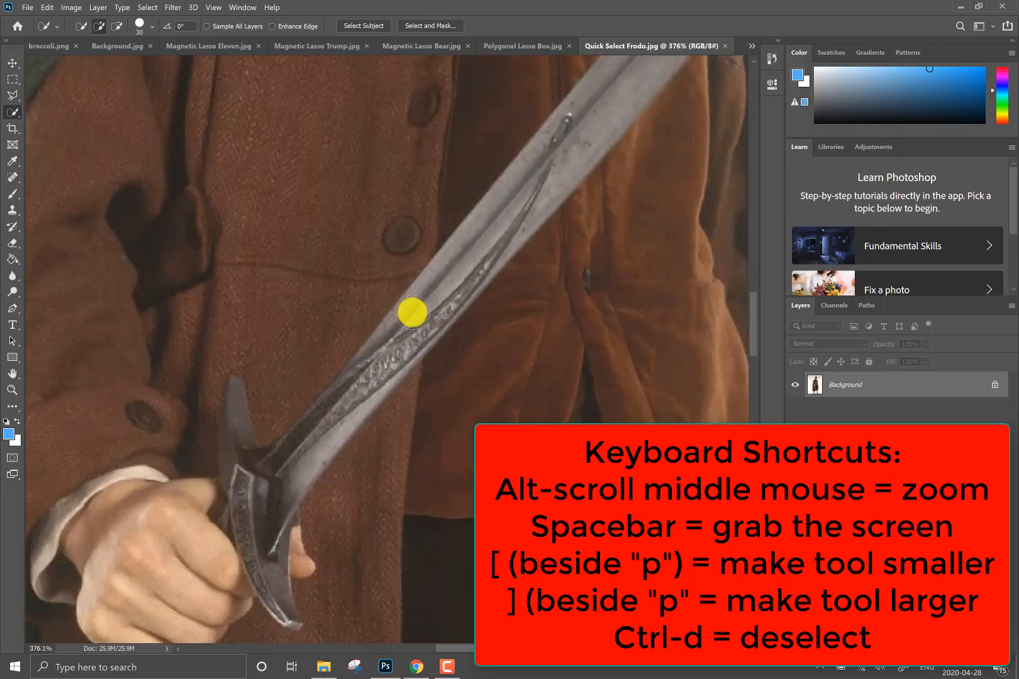
pyautogui.scroll(-4, 409, 317)
pyautogui.scroll(5, 407, 318)
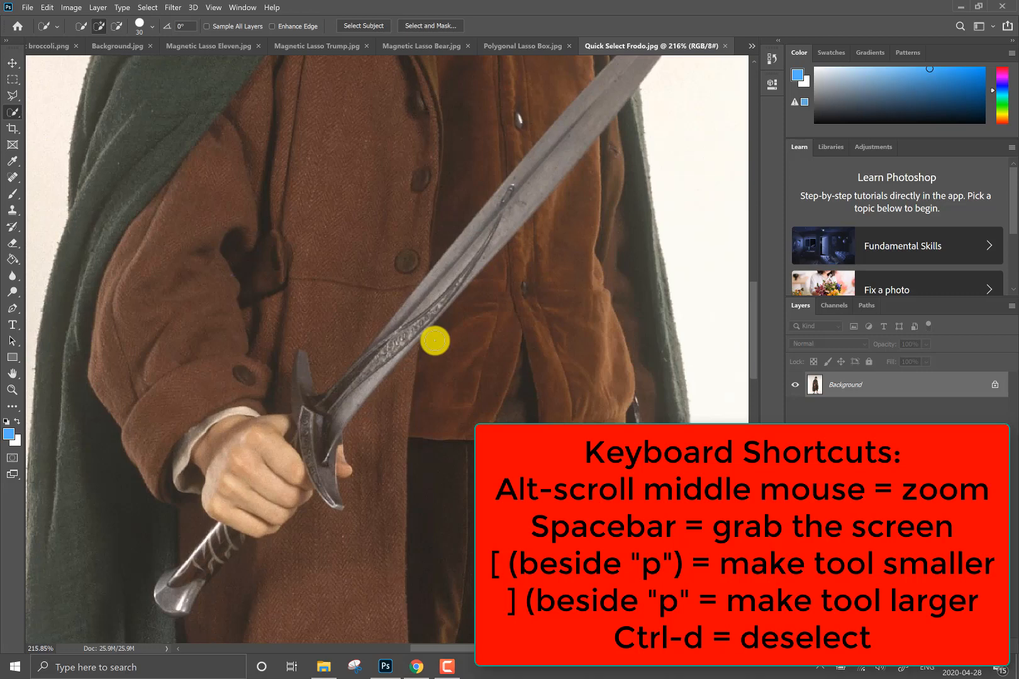
pyautogui.moveTo(442, 396); pyautogui.dragTo(136, 331)
pyautogui.moveTo(161, 162); pyautogui.dragTo(464, 436)
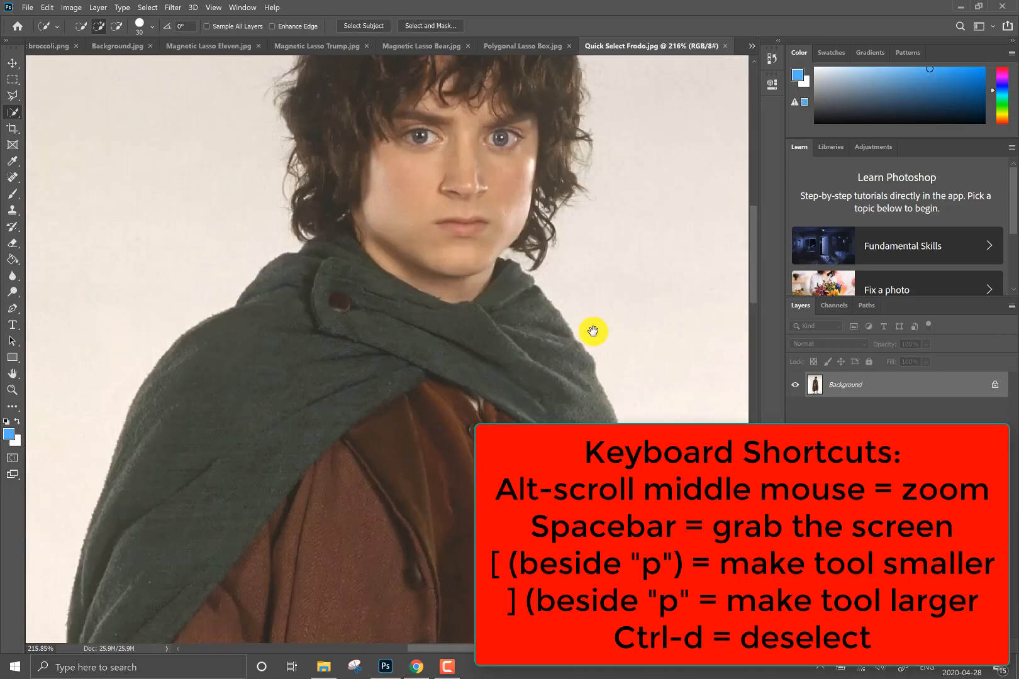
pyautogui.moveTo(593, 331); pyautogui.dragTo(493, 359)
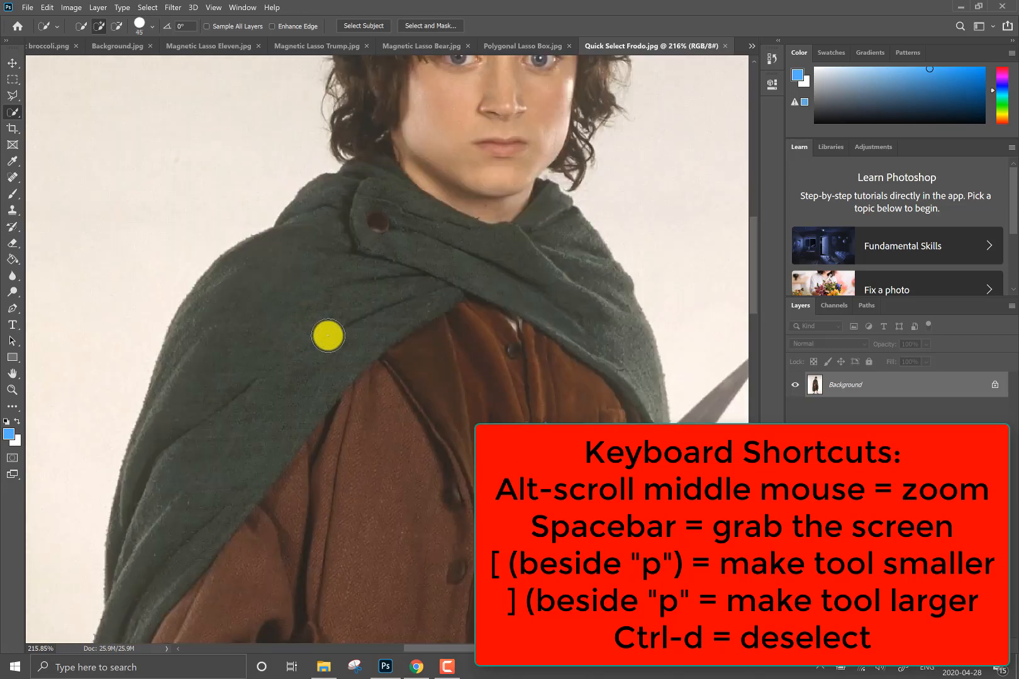
# - Enlarge the Quick Selection brush to 400 px
pyautogui.press(']')
pyautogui.press(']')
pyautogui.press(']')
pyautogui.press(']')
pyautogui.press(']')
pyautogui.press(']')
pyautogui.press(']')
pyautogui.press(']')
pyautogui.press(']')
pyautogui.press(']')
pyautogui.press(']')
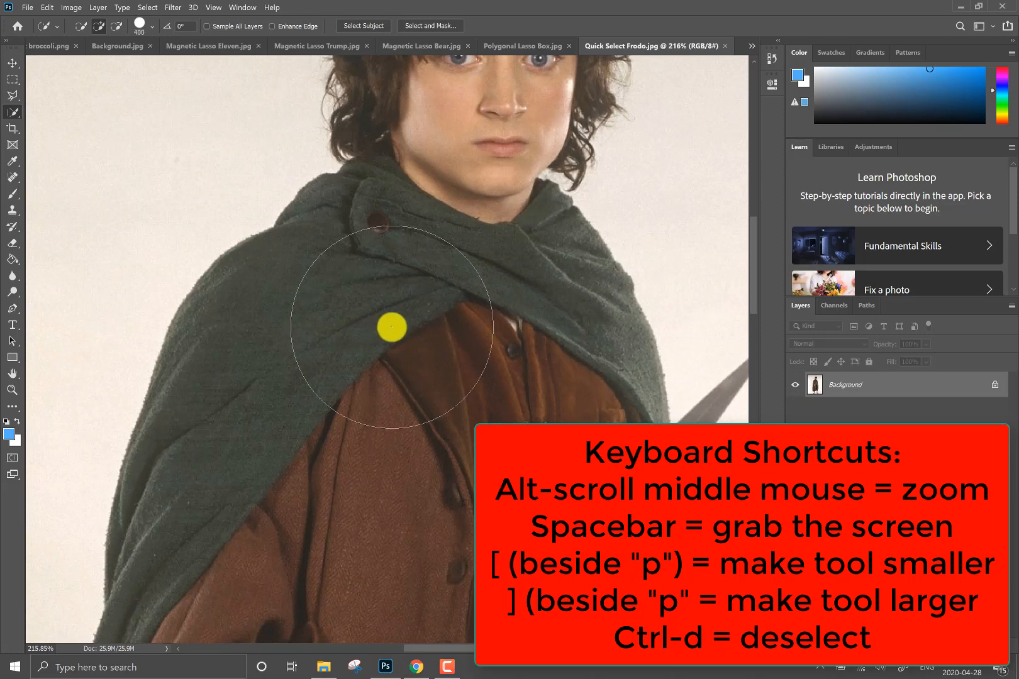
# - Reduce the Quick Selection brush and settle on a size of 200 px
pyautogui.press('[')
pyautogui.press('[')
pyautogui.press('[')
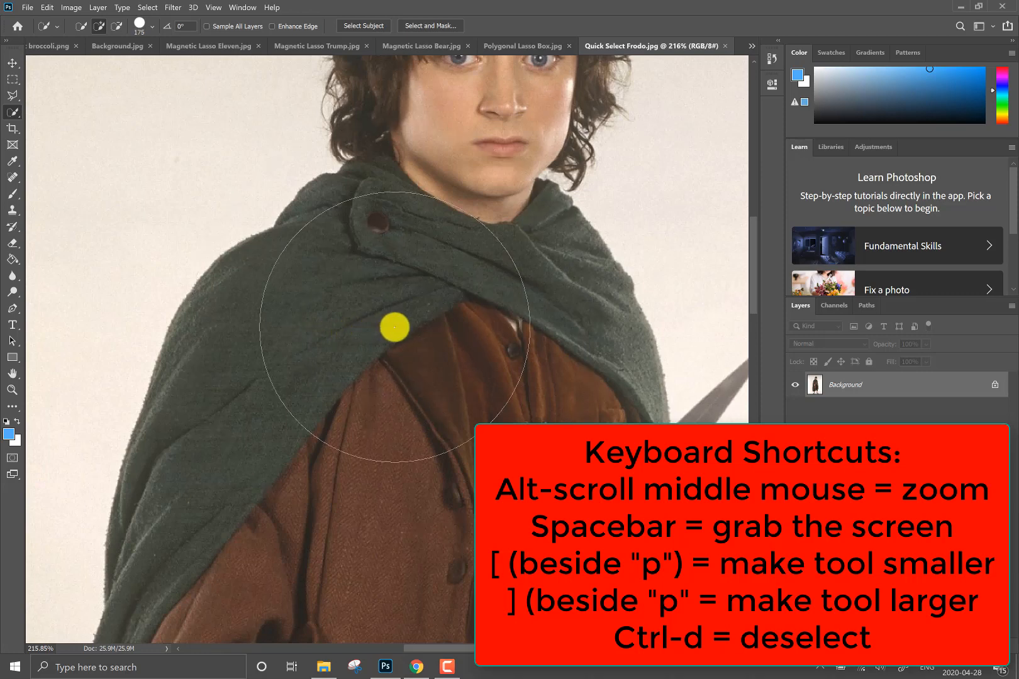
pyautogui.press('[')
pyautogui.press('[')
pyautogui.press('[')
pyautogui.press('[')
pyautogui.press('[')
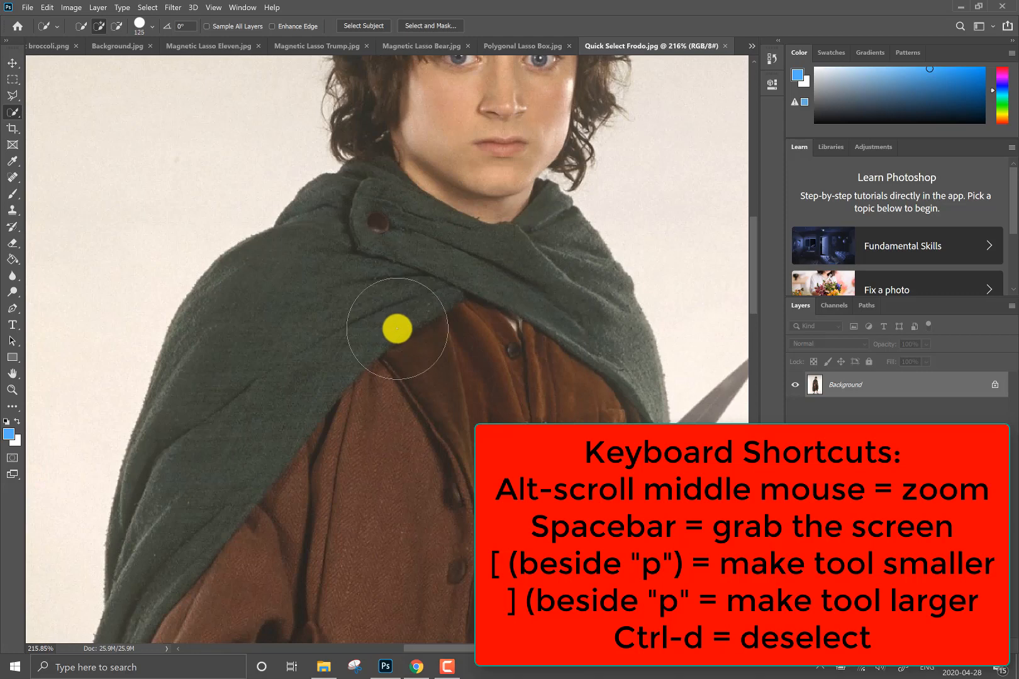
pyautogui.press(']')
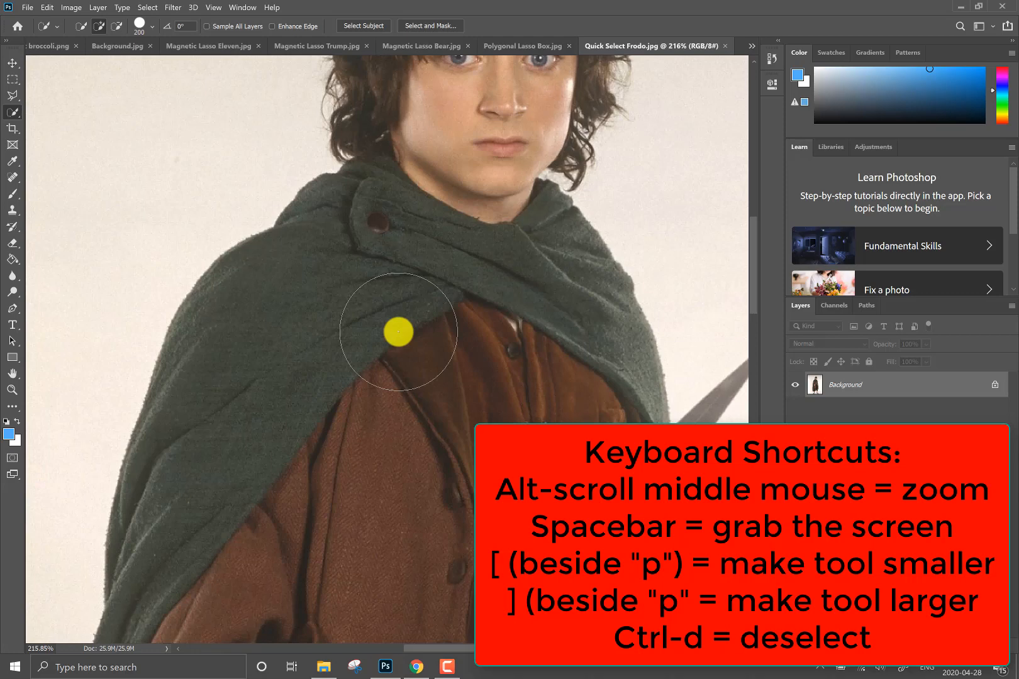
# - Bring up Quick Select Strawberry.jpg and select the strawberry's red flesh using the Quick Selection Tool with a 100 px brush
pyautogui.click(753, 46)
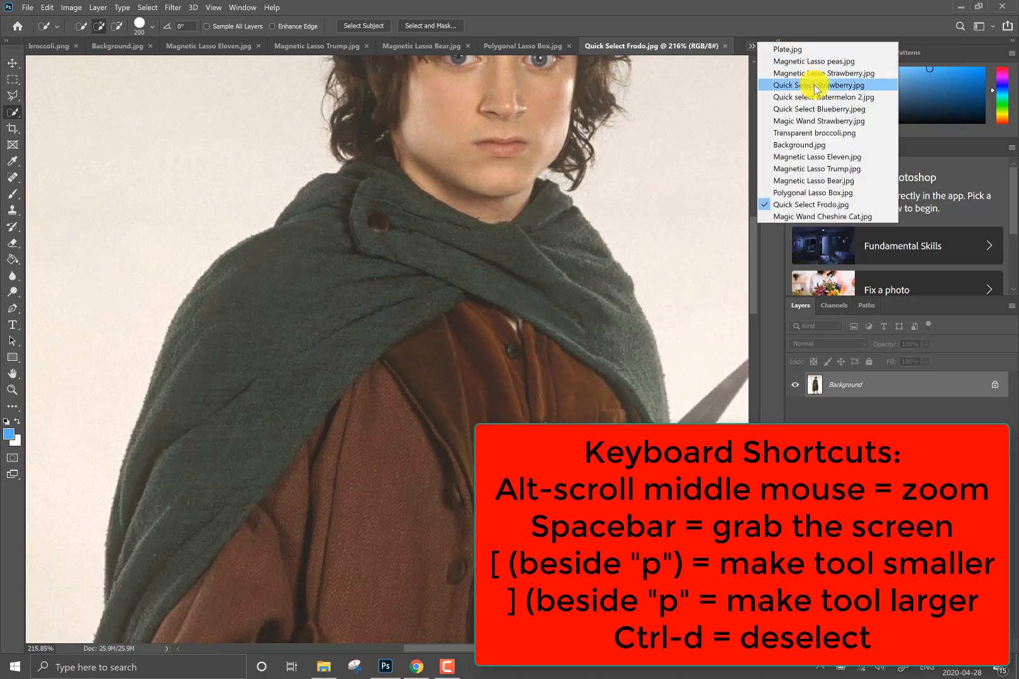
pyautogui.click(791, 85)
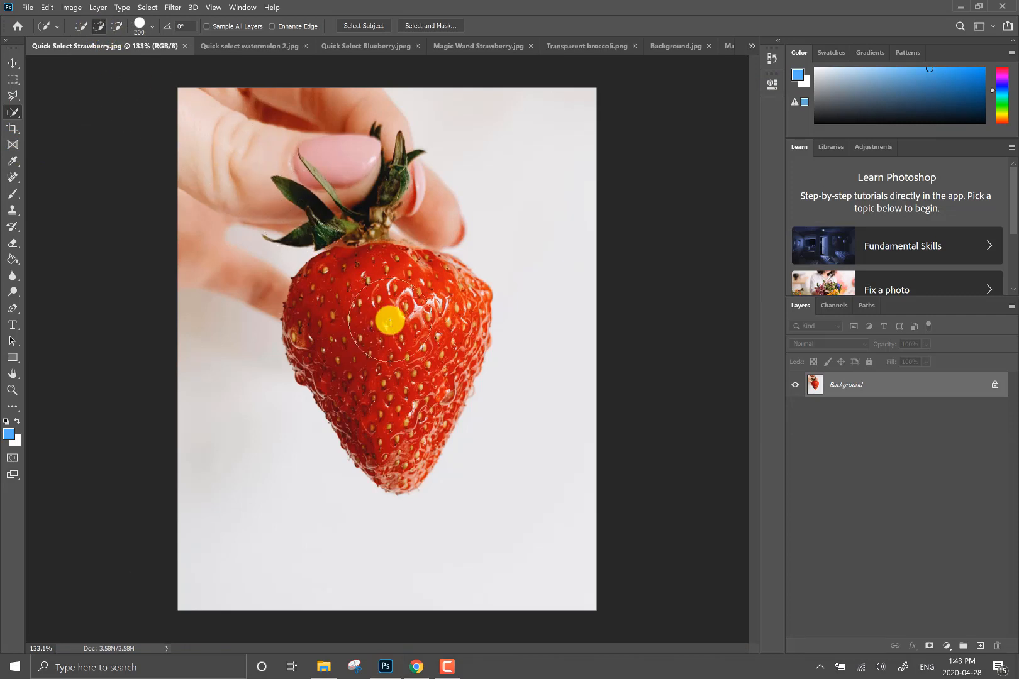
pyautogui.press('[')
pyautogui.press('[')
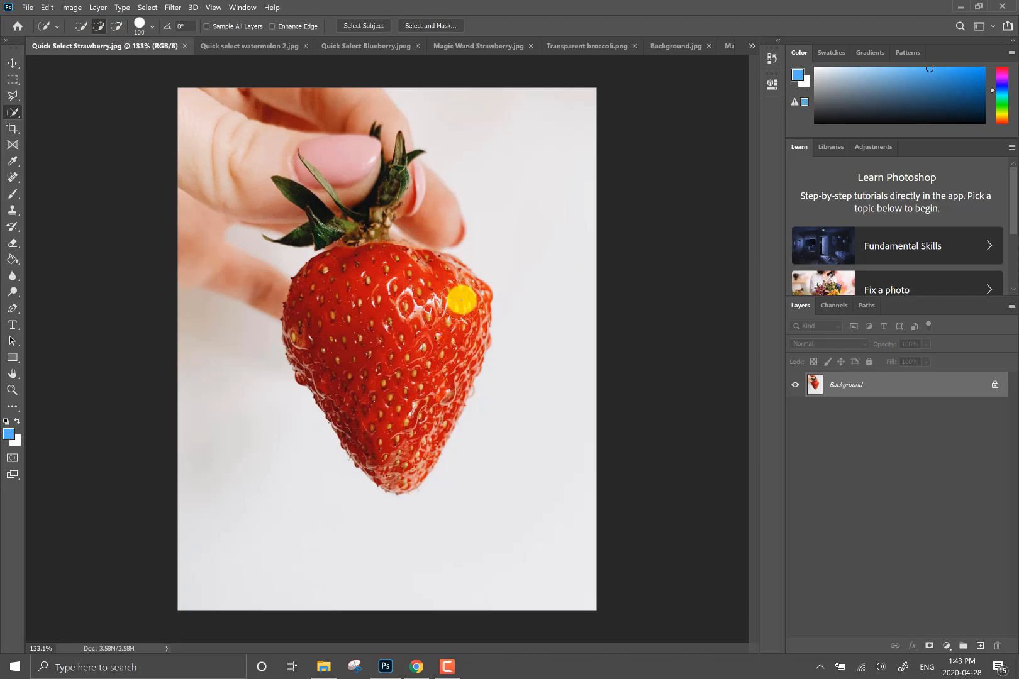
pyautogui.moveTo(465, 303)
pyautogui.mouseDown()
pyautogui.moveTo(450, 352)
pyautogui.moveTo(466, 341)
pyautogui.moveTo(418, 436)
pyautogui.moveTo(428, 429)
pyautogui.moveTo(435, 410)
pyautogui.moveTo(393, 405)
pyautogui.moveTo(400, 464)
pyautogui.moveTo(389, 464)
pyautogui.moveTo(348, 391)
pyautogui.mouseUp()
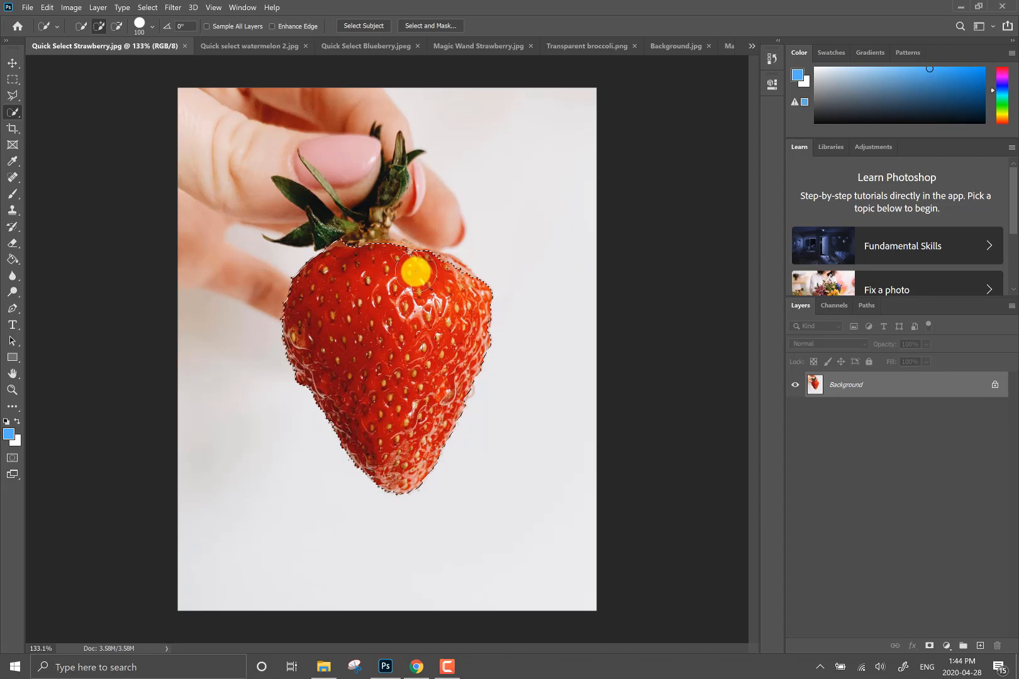
pyautogui.moveTo(412, 271); pyautogui.dragTo(453, 283)
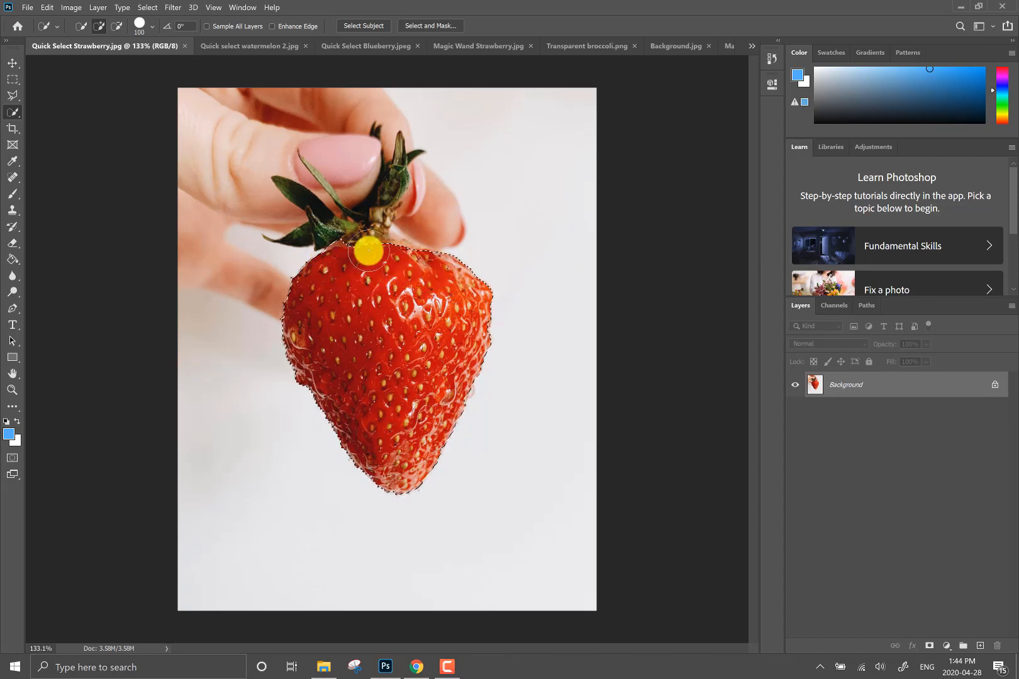
# - Add the strawberry's stem and the upright leaves above it to the selection with a 30 px brush
pyautogui.press('alt')
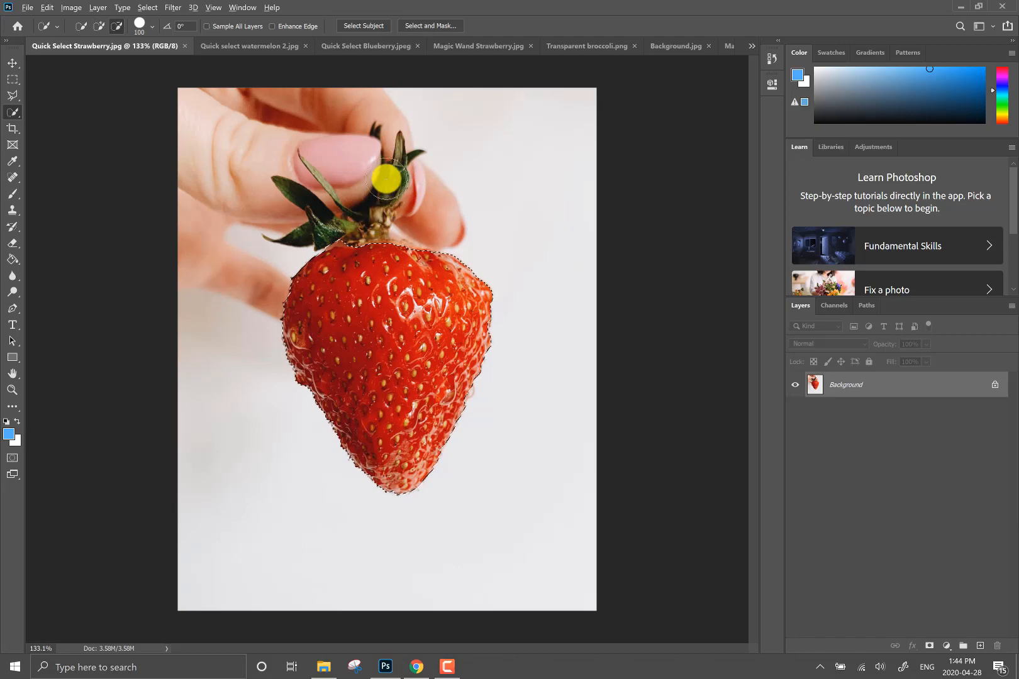
pyautogui.scroll(5, 385, 184)
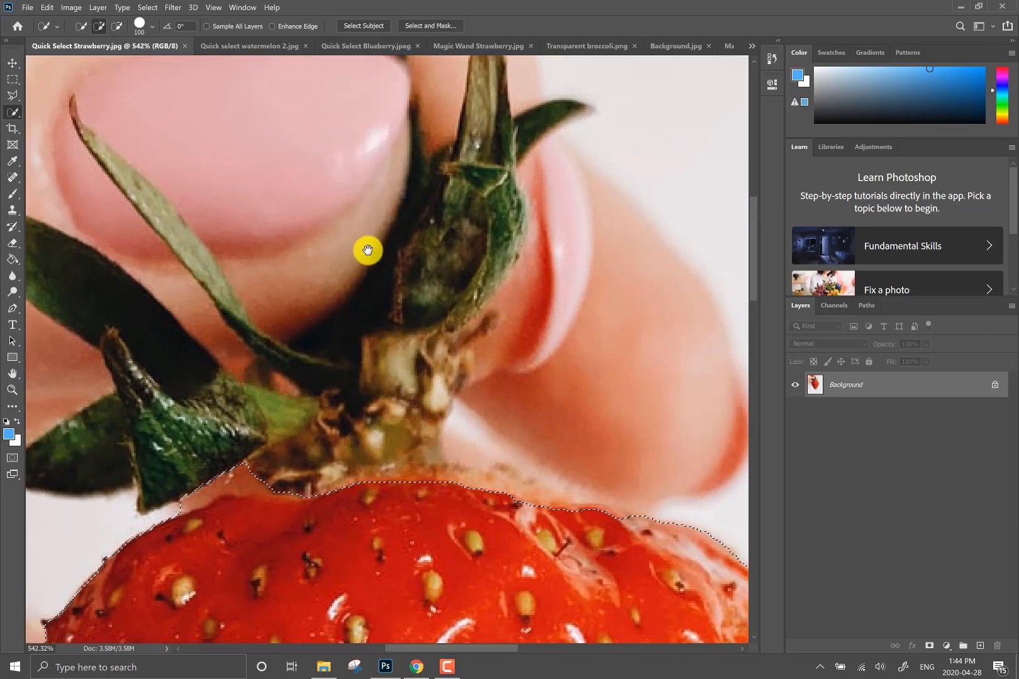
pyautogui.moveTo(366, 248)
pyautogui.mouseDown()
pyautogui.moveTo(483, 288)
pyautogui.moveTo(518, 355)
pyautogui.mouseUp()
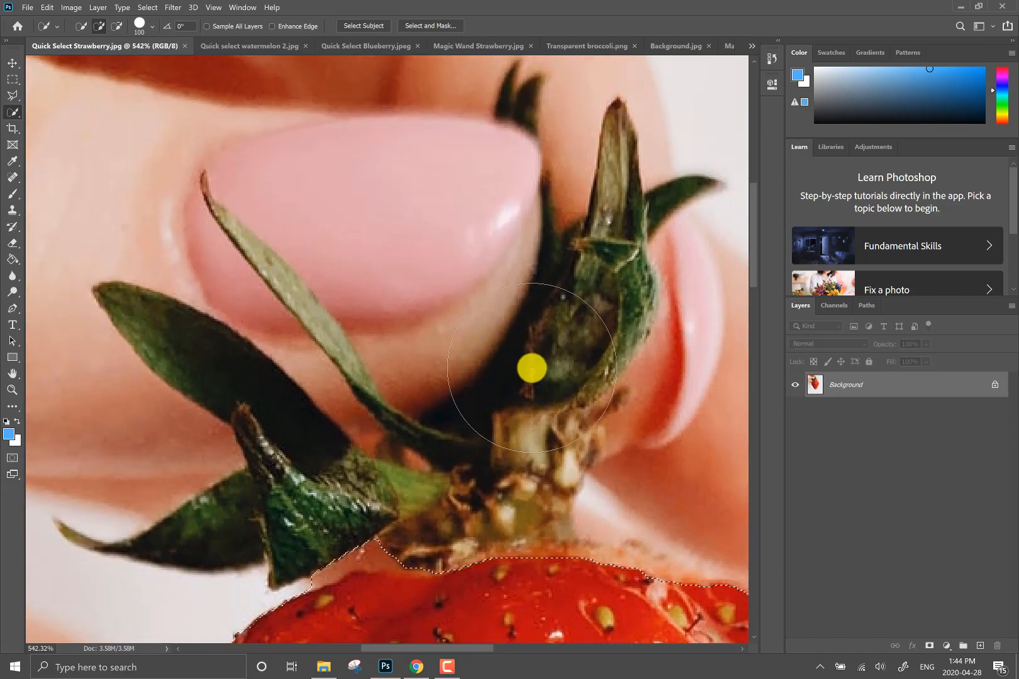
pyautogui.press('[')
pyautogui.press('[')
pyautogui.press('[')
pyautogui.press('[')
pyautogui.press('[')
pyautogui.press('[')
pyautogui.press('[')
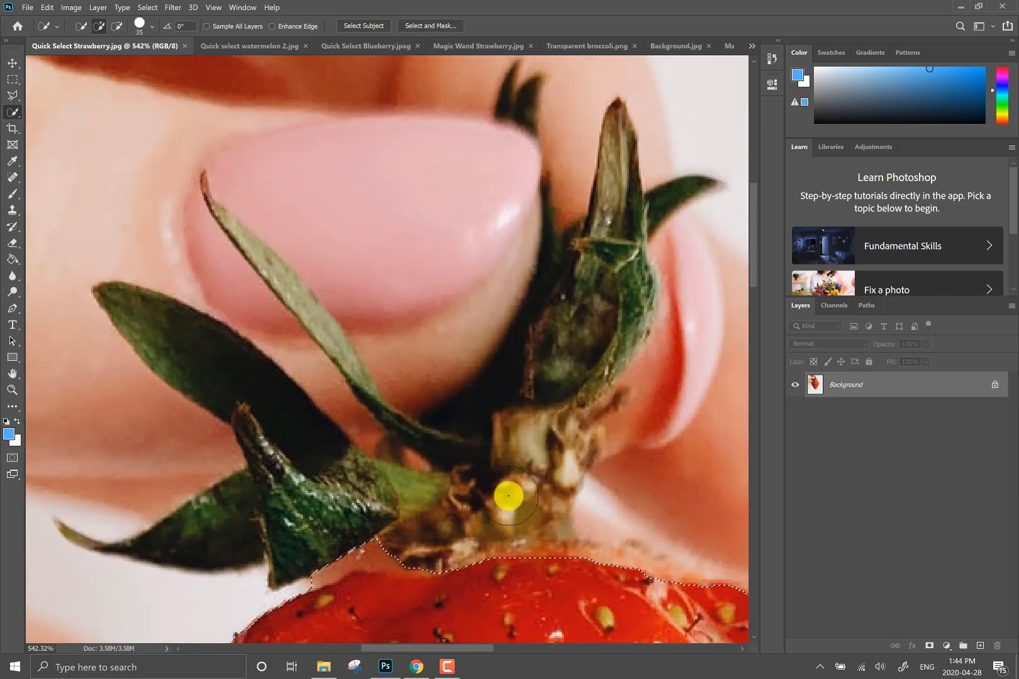
pyautogui.moveTo(548, 542); pyautogui.dragTo(546, 501)
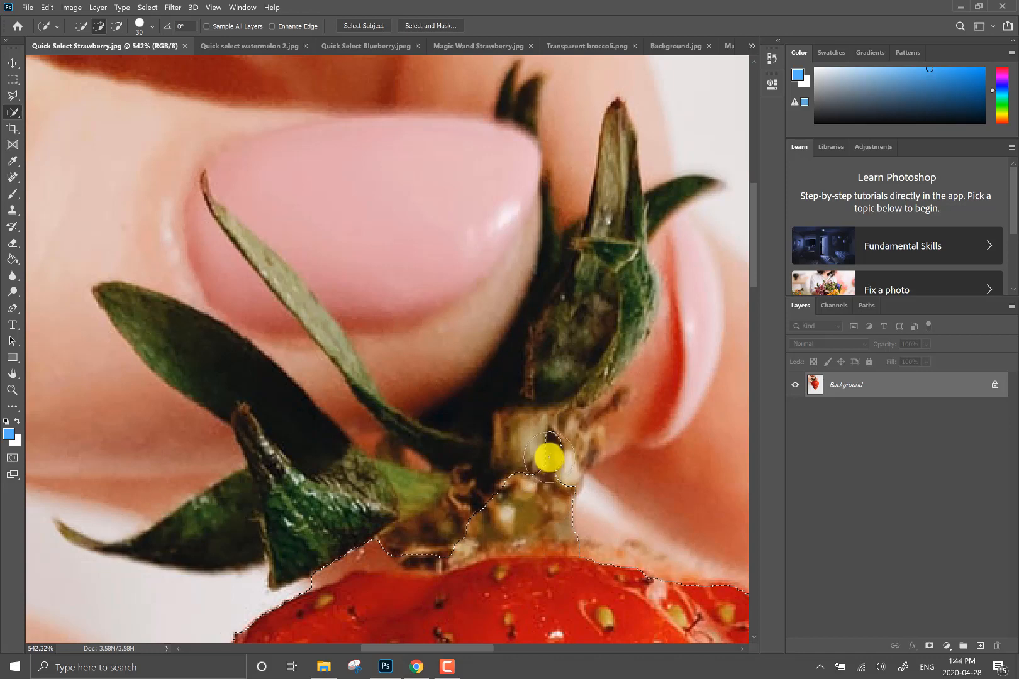
pyautogui.moveTo(549, 458)
pyautogui.mouseDown()
pyautogui.moveTo(614, 307)
pyautogui.moveTo(618, 210)
pyautogui.mouseUp()
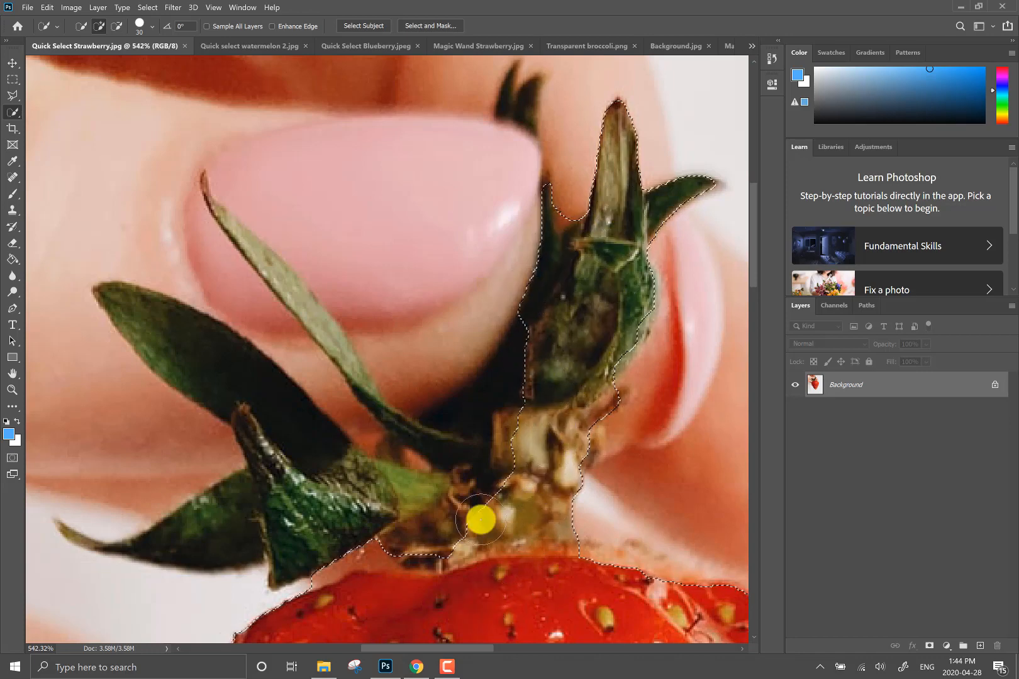
# - Add the dark base of the stem and the broad leaves on its left side to the selection
pyautogui.moveTo(516, 391); pyautogui.dragTo(458, 444)
pyautogui.moveTo(274, 459)
pyautogui.mouseDown()
pyautogui.moveTo(281, 505)
pyautogui.moveTo(294, 511)
pyautogui.moveTo(248, 502)
pyautogui.moveTo(215, 538)
pyautogui.mouseUp()
pyautogui.moveTo(357, 443)
pyautogui.mouseDown()
pyautogui.moveTo(297, 449)
pyautogui.moveTo(235, 361)
pyautogui.mouseUp()
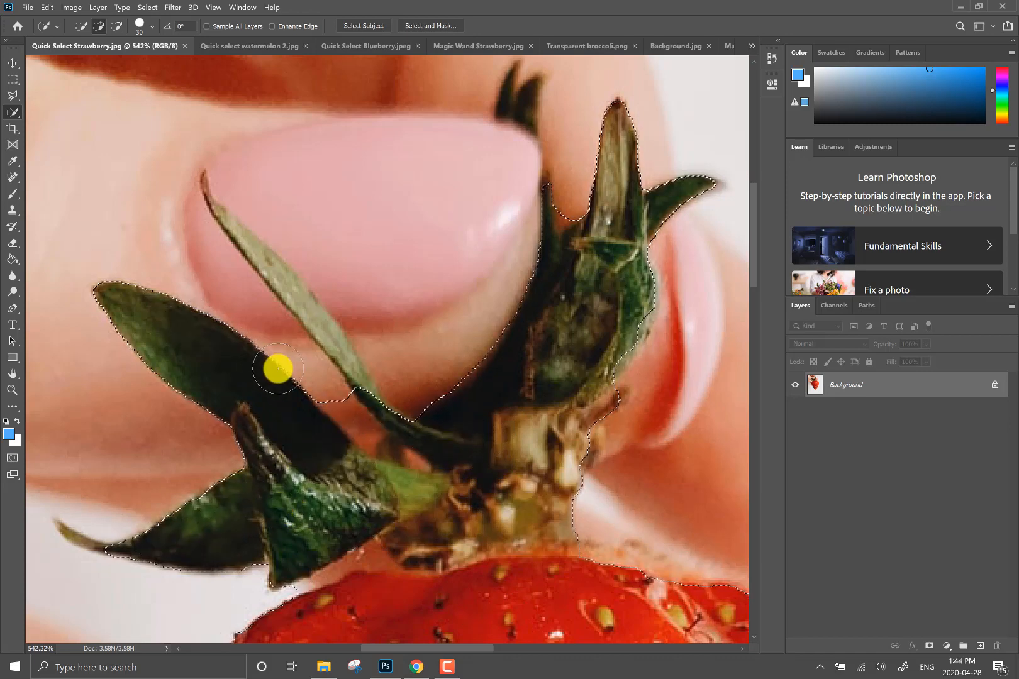
# - Shrink the brush to 4 px and add the thin leaf across the thumbnail and the lowest left leaf's tip to the selection
pyautogui.press('[')
pyautogui.press('[')
pyautogui.press('[')
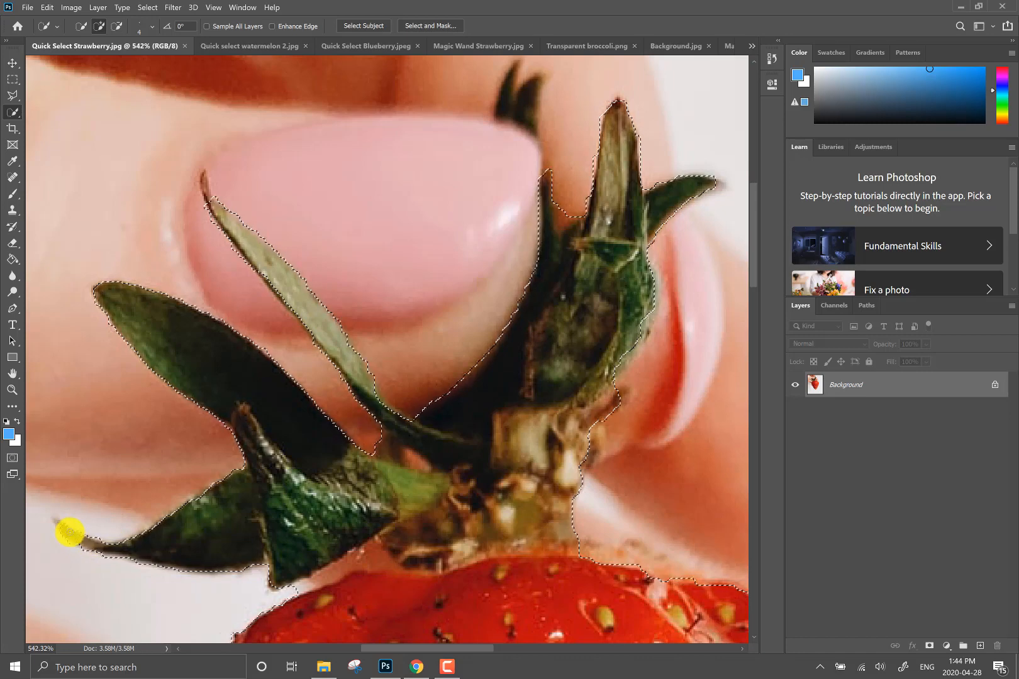
pyautogui.click(69, 532)
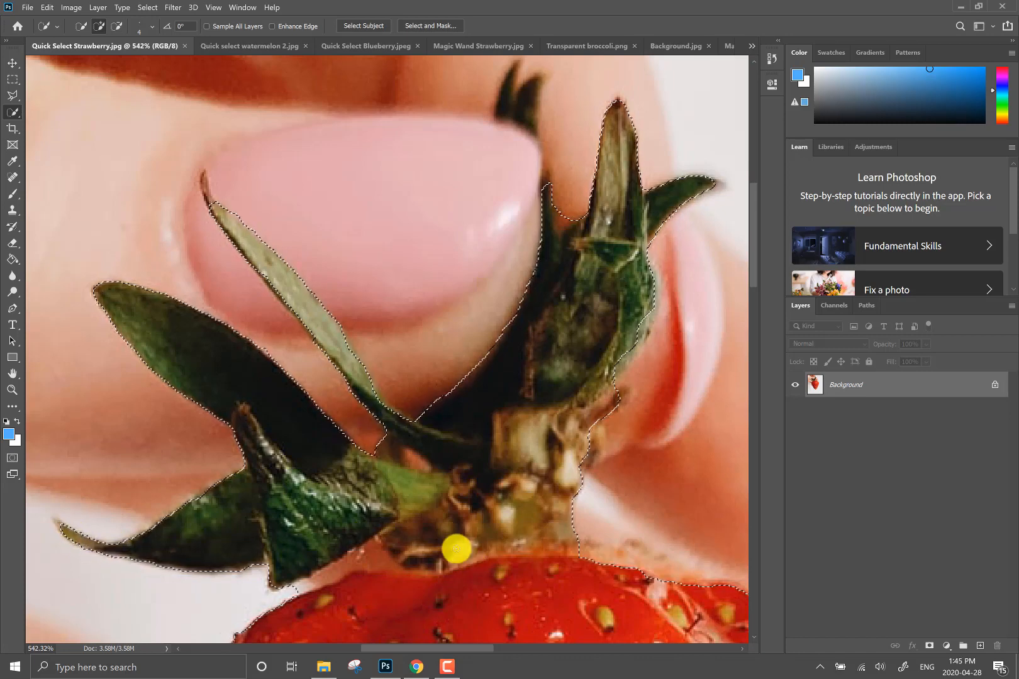
# - Replace the Magnetic Lasso Strawberry 2 layer in Plate.jpg with a copy of the strawberry selected in Quick Select Strawberry.jpg
pyautogui.scroll(-10, 400, 483)
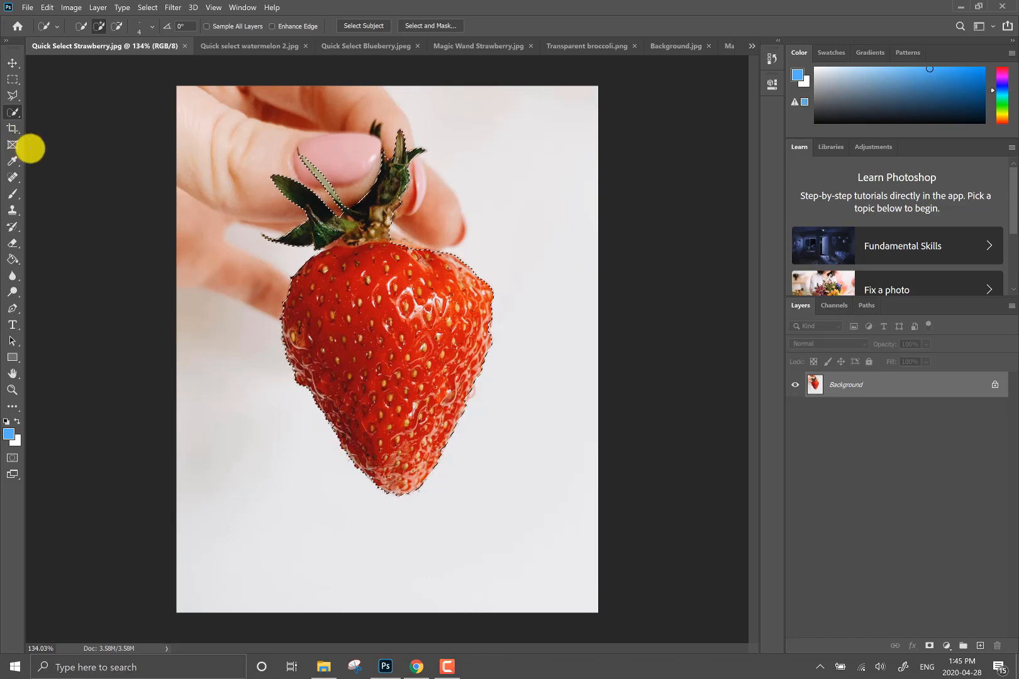
pyautogui.click(752, 47)
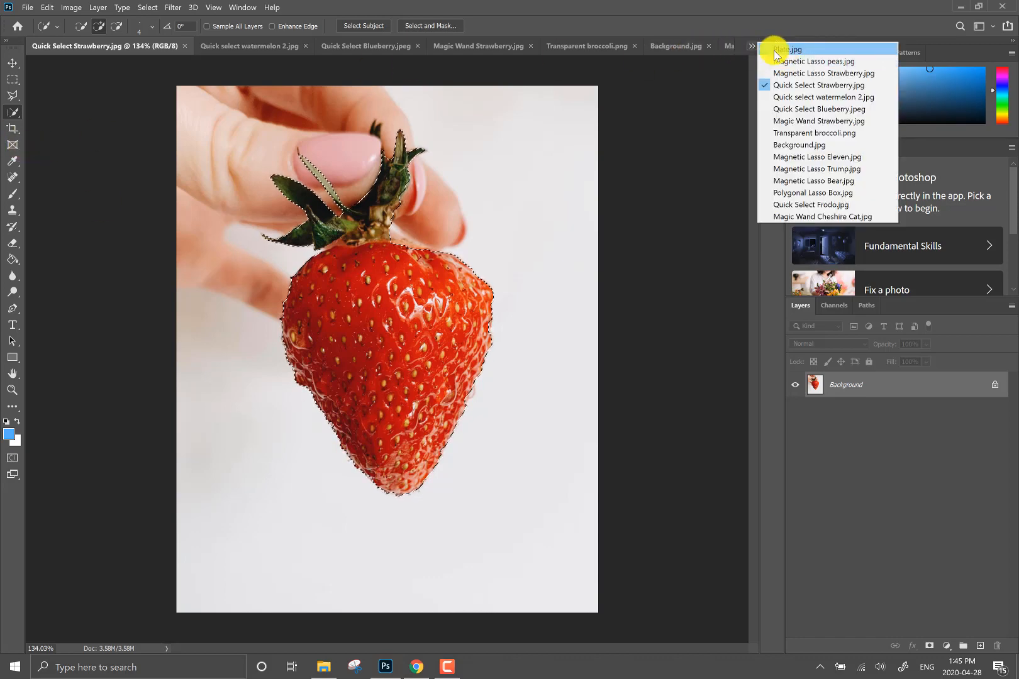
pyautogui.click(774, 50)
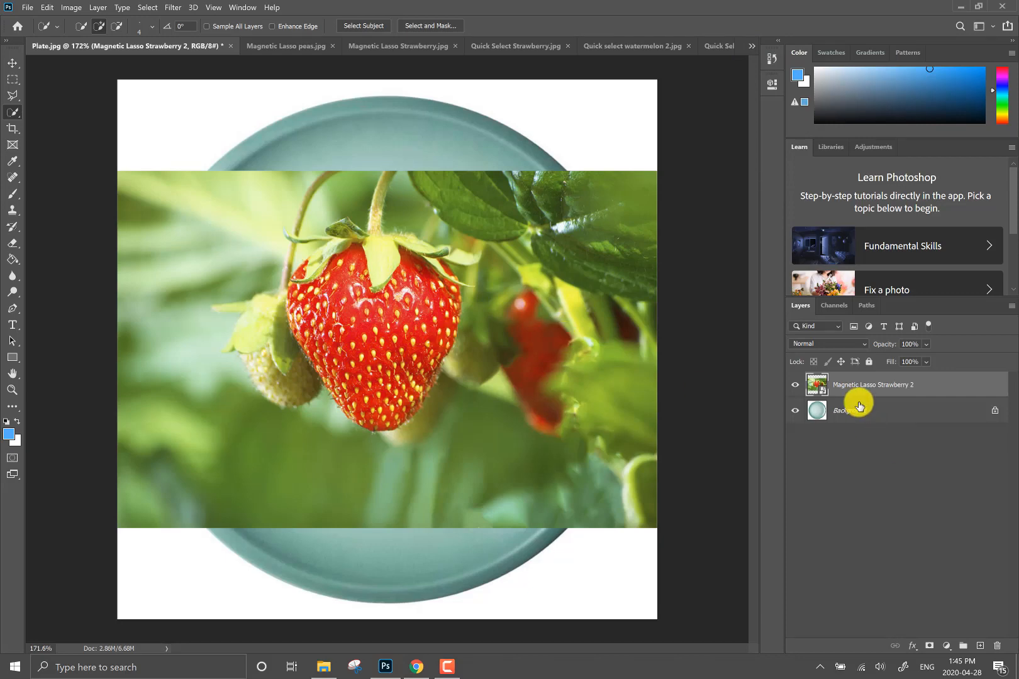
pyautogui.press('Delete')
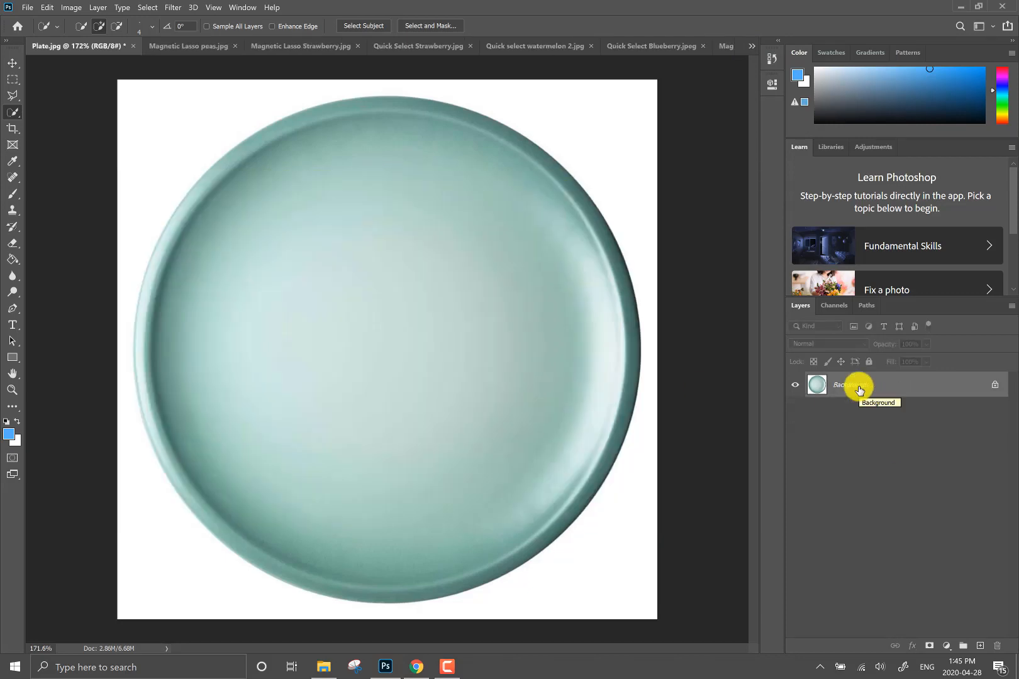
pyautogui.hotkey('ctrl', 'v')
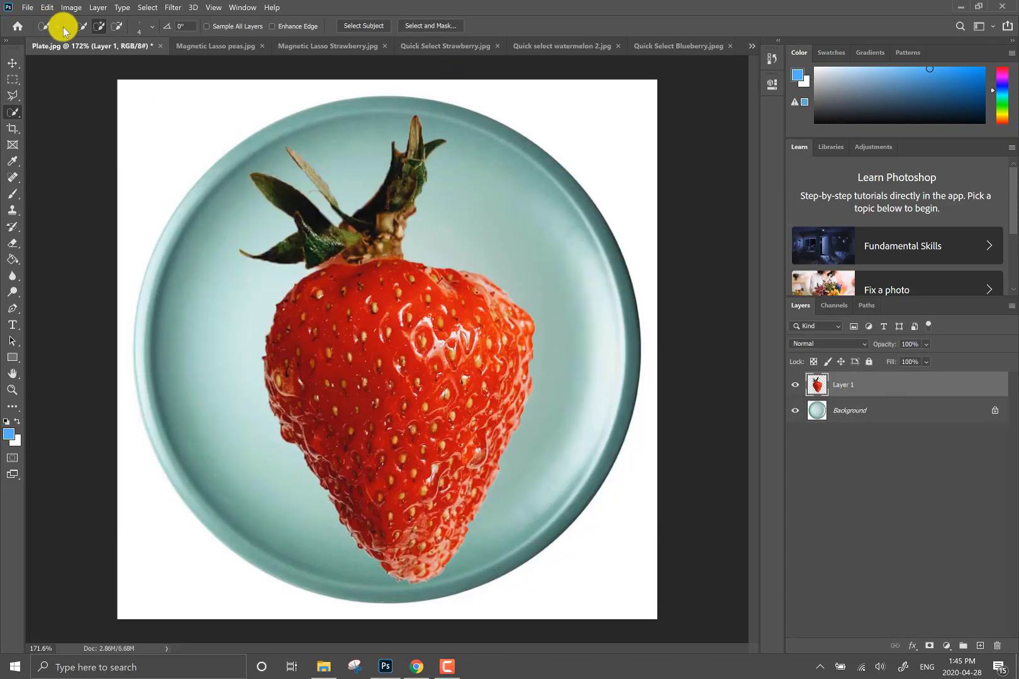
# - Scale the pasted strawberry to about 41% and place it on the upper-left part of the plate
pyautogui.click(14, 63)
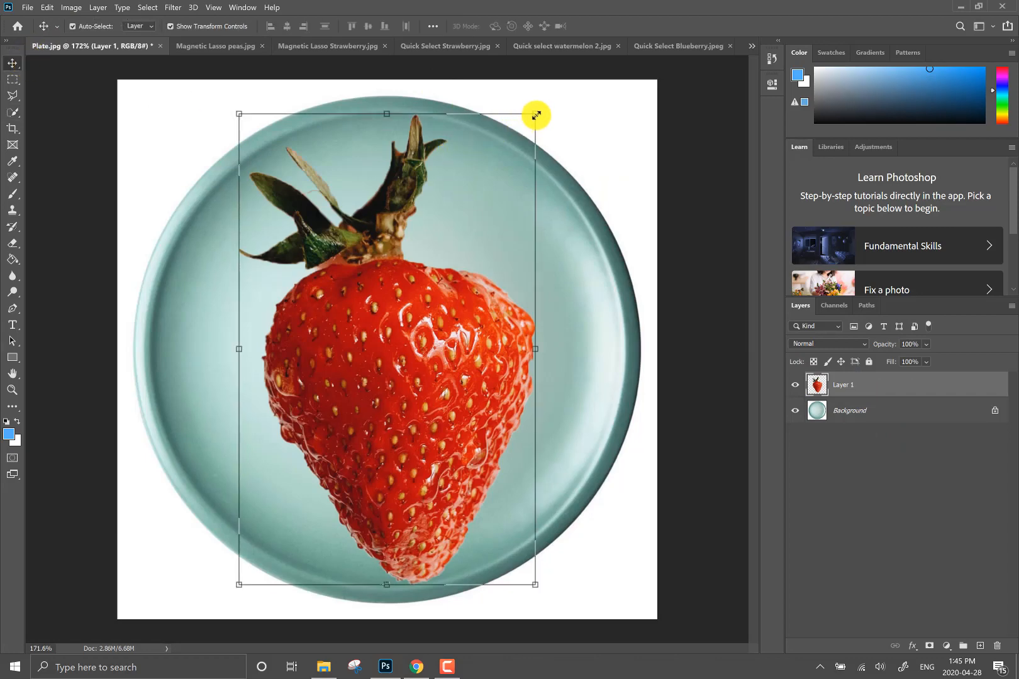
pyautogui.moveTo(536, 115); pyautogui.dragTo(358, 389)
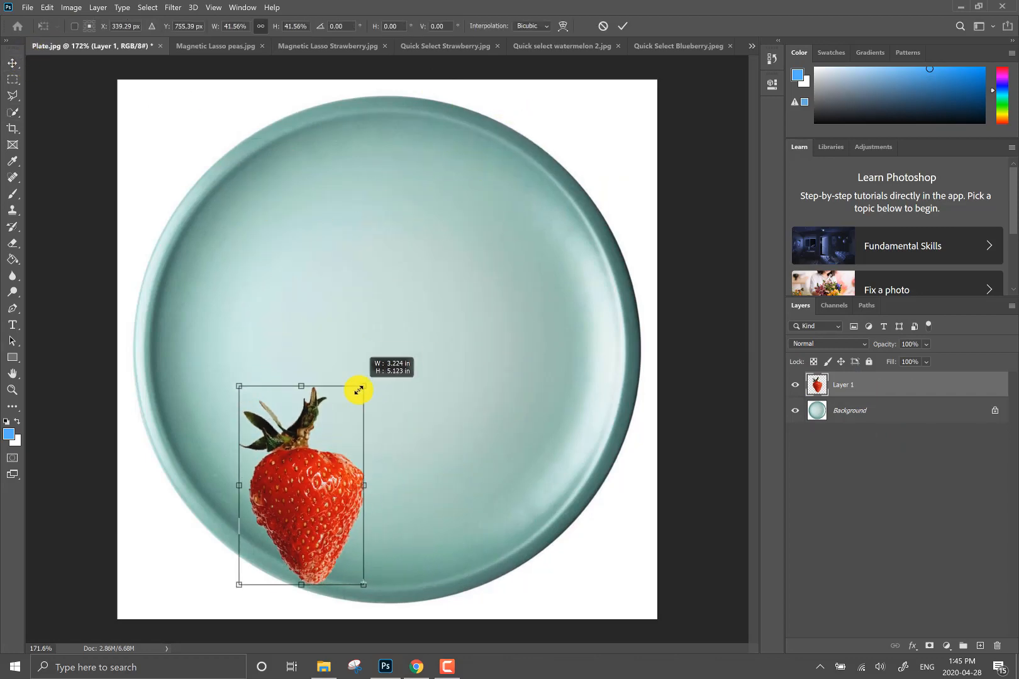
pyautogui.moveTo(300, 517); pyautogui.dragTo(318, 311)
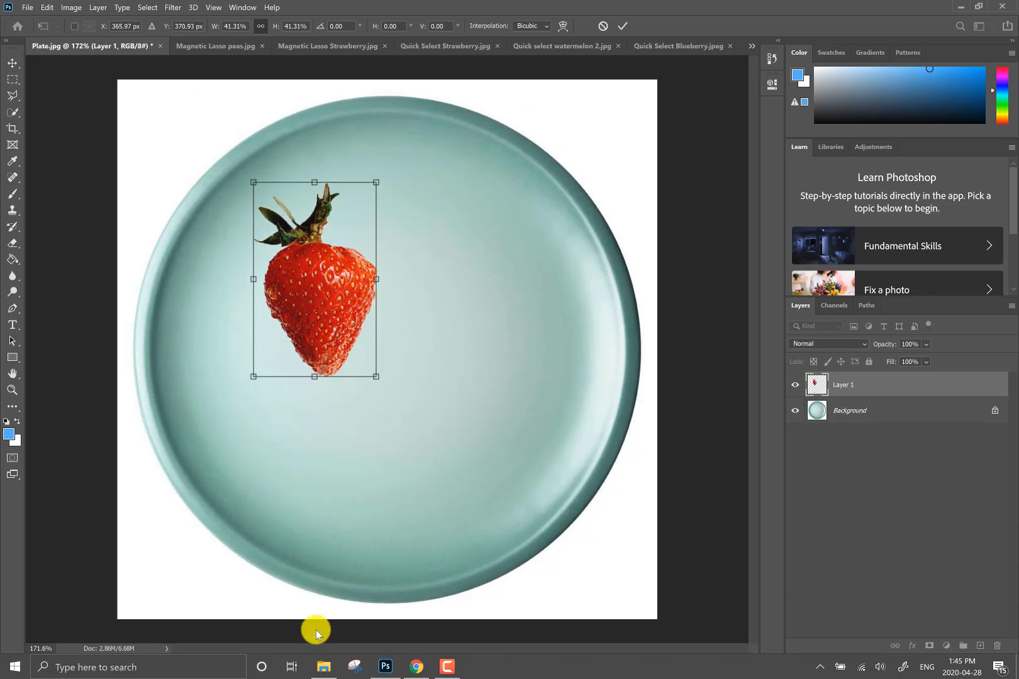
pyautogui.click(14, 63)
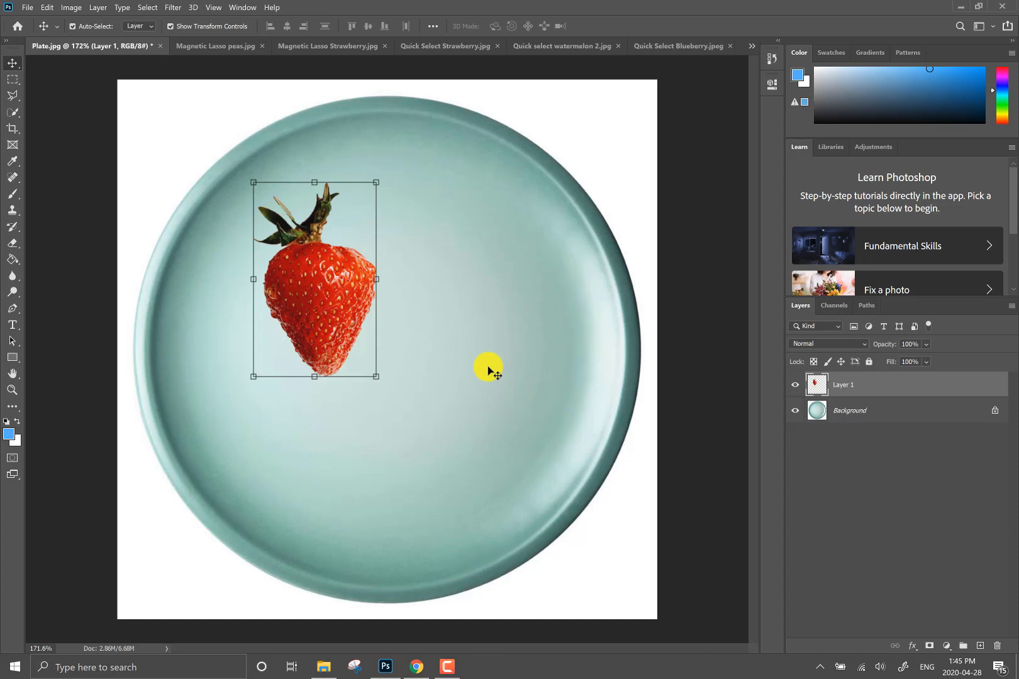
# - Bring up Quick Select Frodo.jpg and unlock its Background layer
pyautogui.click(749, 49)
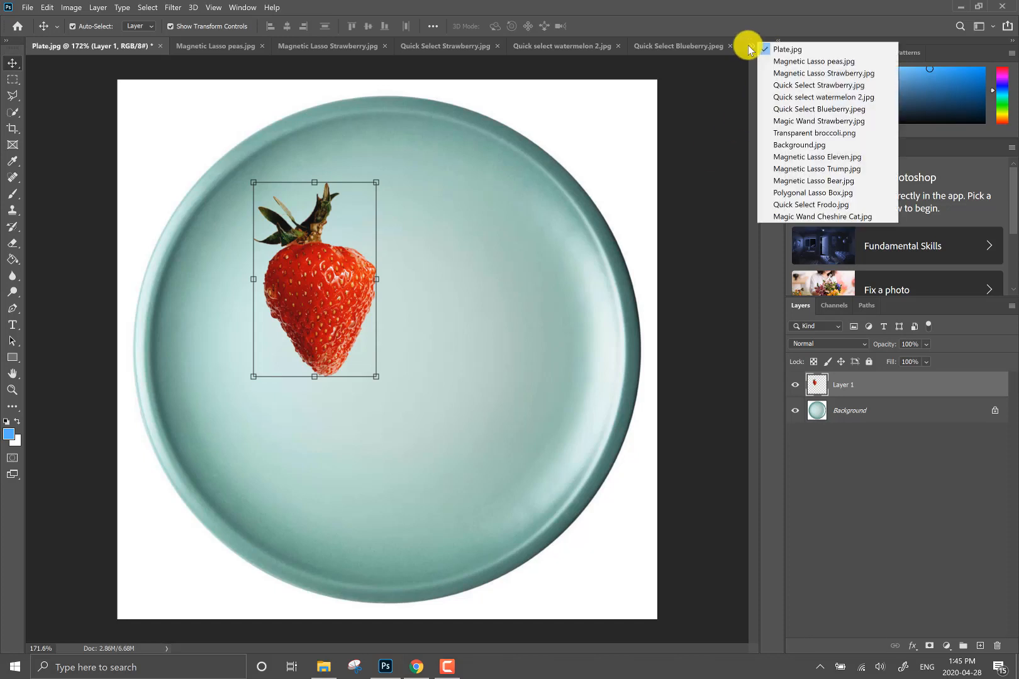
pyautogui.click(814, 204)
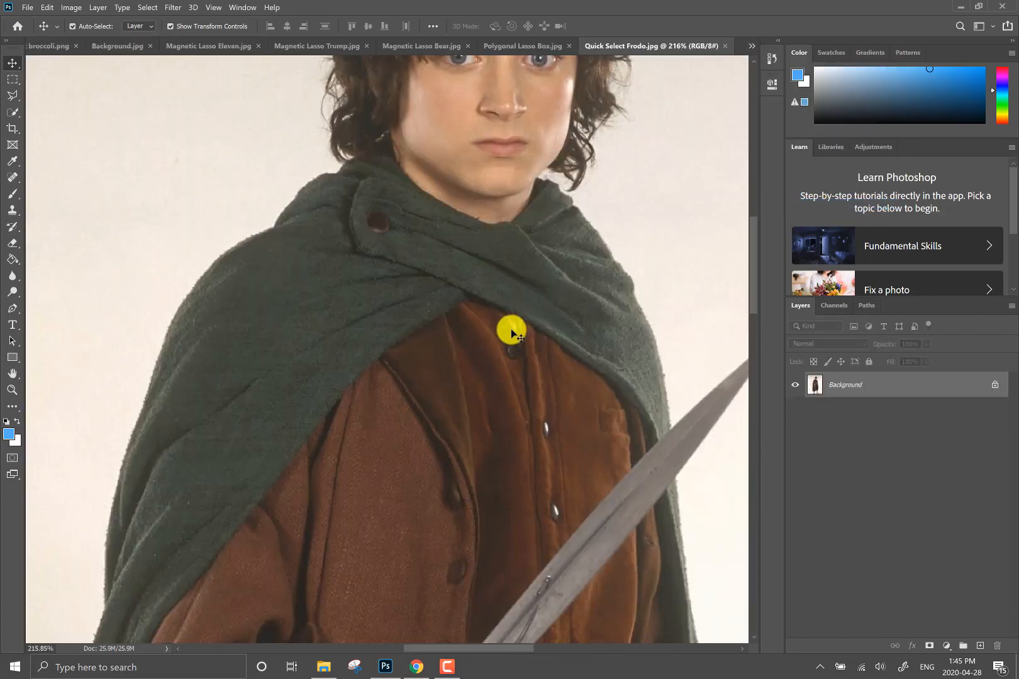
pyautogui.scroll(-5, 511, 333)
pyautogui.scroll(-2, 564, 242)
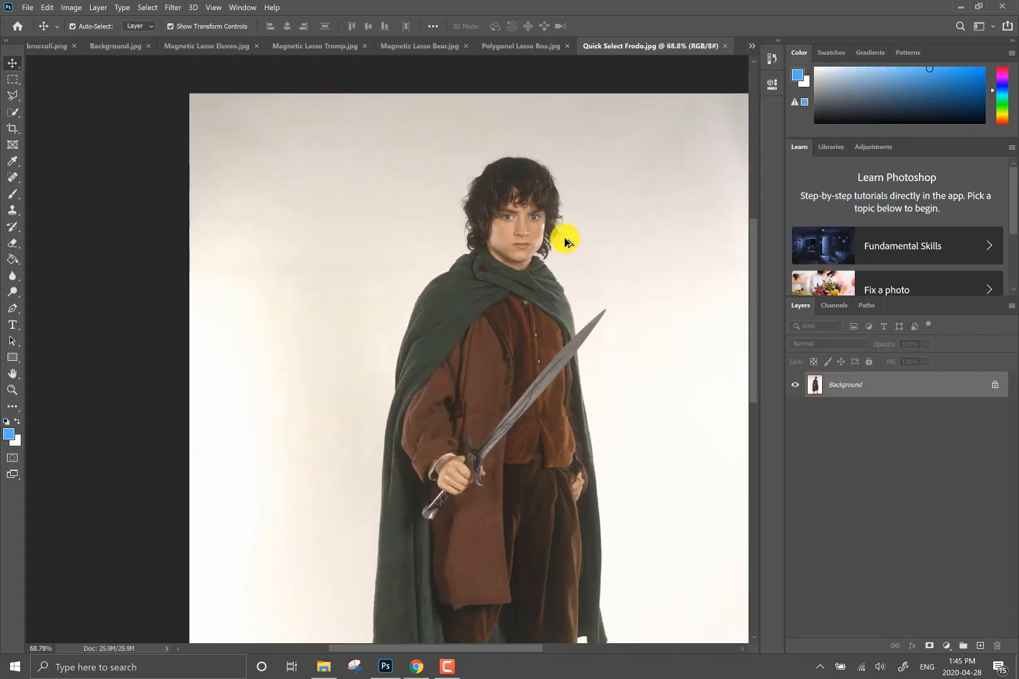
pyautogui.scroll(-1, 569, 264)
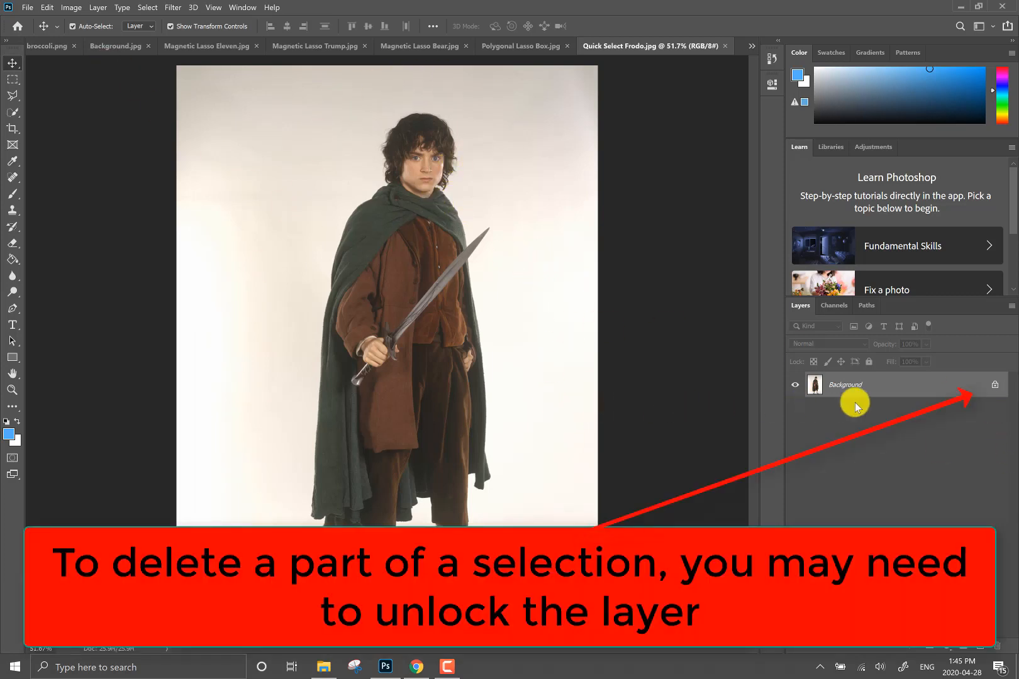
pyautogui.click(994, 388)
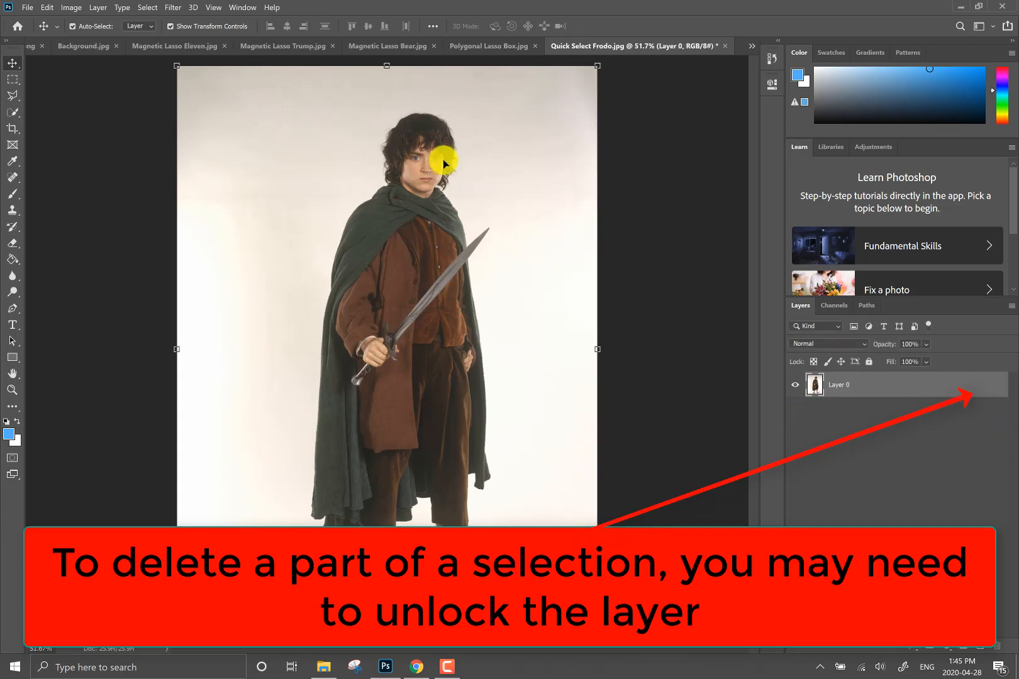
# - Select the whole background around the figure using the Quick Selection Tool with a 300 px brush and delete it
pyautogui.click(13, 113)
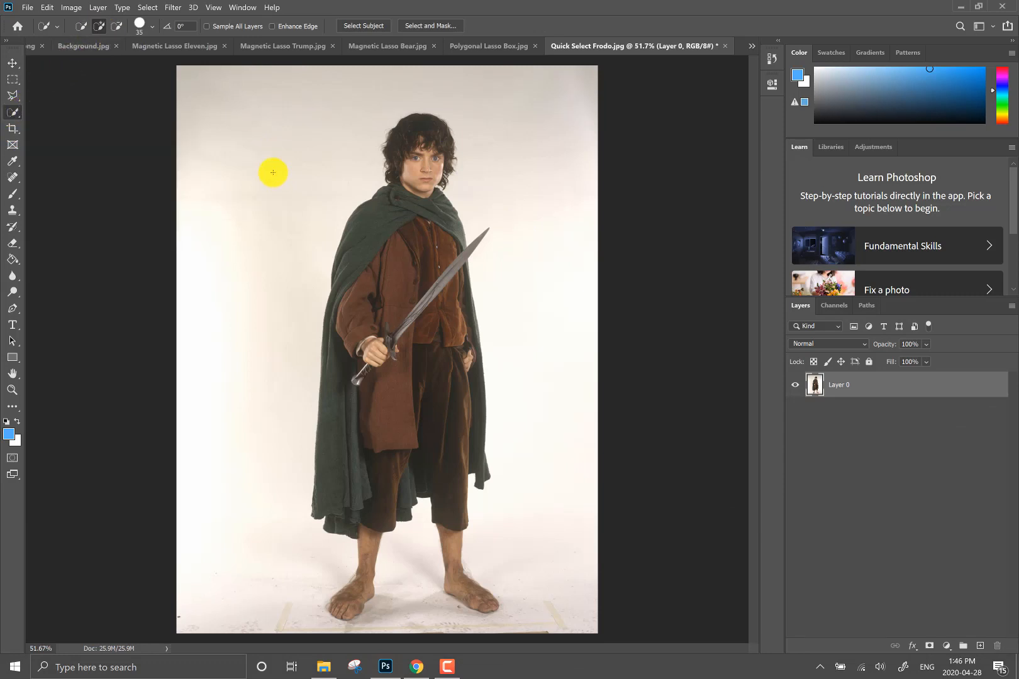
pyautogui.moveTo(320, 141)
pyautogui.mouseDown()
pyautogui.moveTo(248, 304)
pyautogui.moveTo(238, 410)
pyautogui.moveTo(424, 614)
pyautogui.moveTo(412, 603)
pyautogui.moveTo(415, 578)
pyautogui.moveTo(515, 624)
pyautogui.moveTo(500, 640)
pyautogui.moveTo(540, 618)
pyautogui.moveTo(551, 579)
pyautogui.moveTo(520, 542)
pyautogui.moveTo(552, 222)
pyautogui.moveTo(408, 78)
pyautogui.mouseUp()
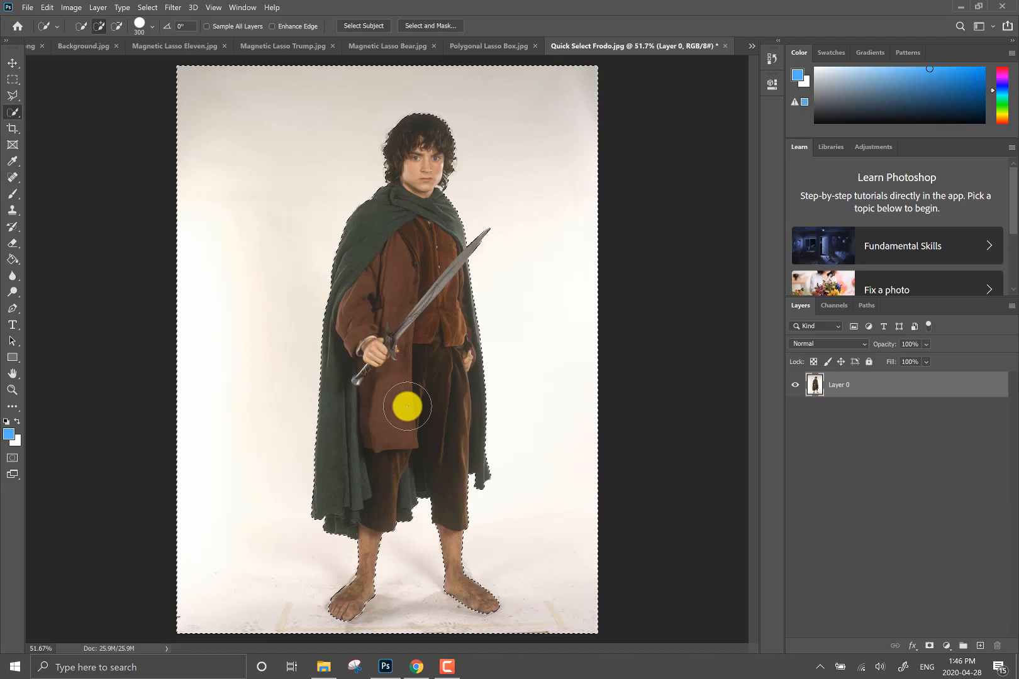
pyautogui.press('Delete')
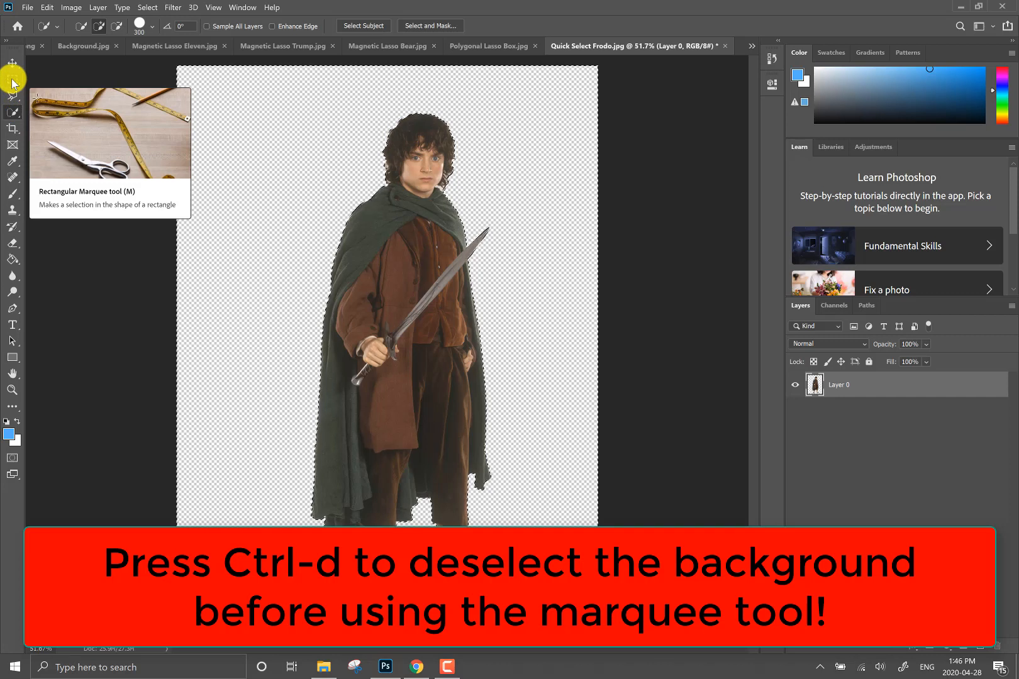
# - Clear the background selection and enclose the whole figure in a rectangular marquee selection
pyautogui.moveTo(13, 82); pyautogui.dragTo(60, 81)
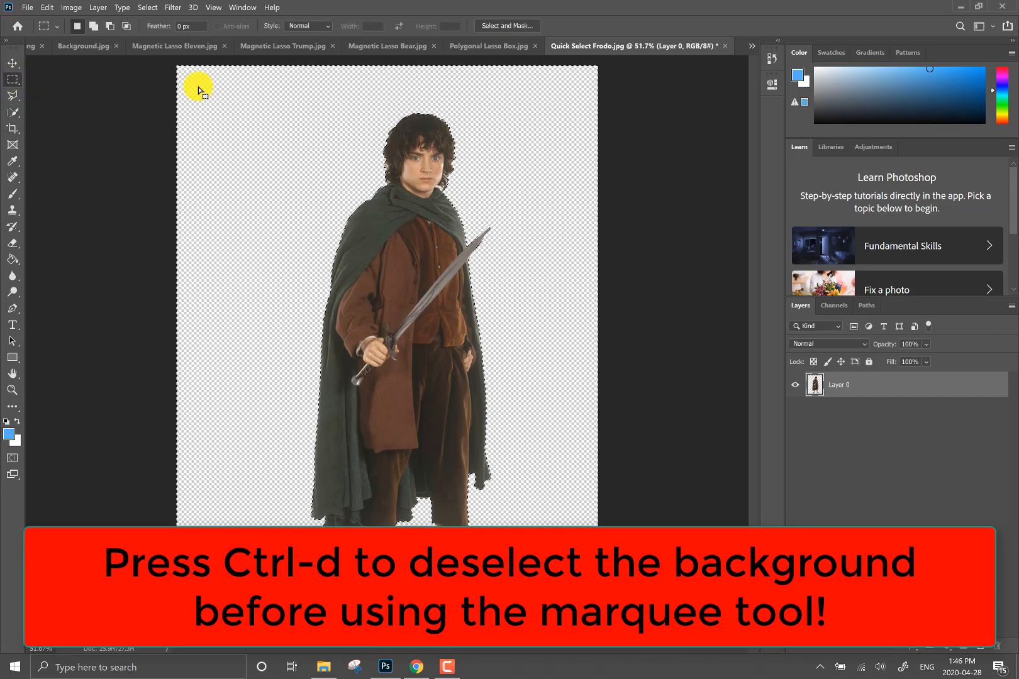
pyautogui.moveTo(212, 77); pyautogui.dragTo(289, 144)
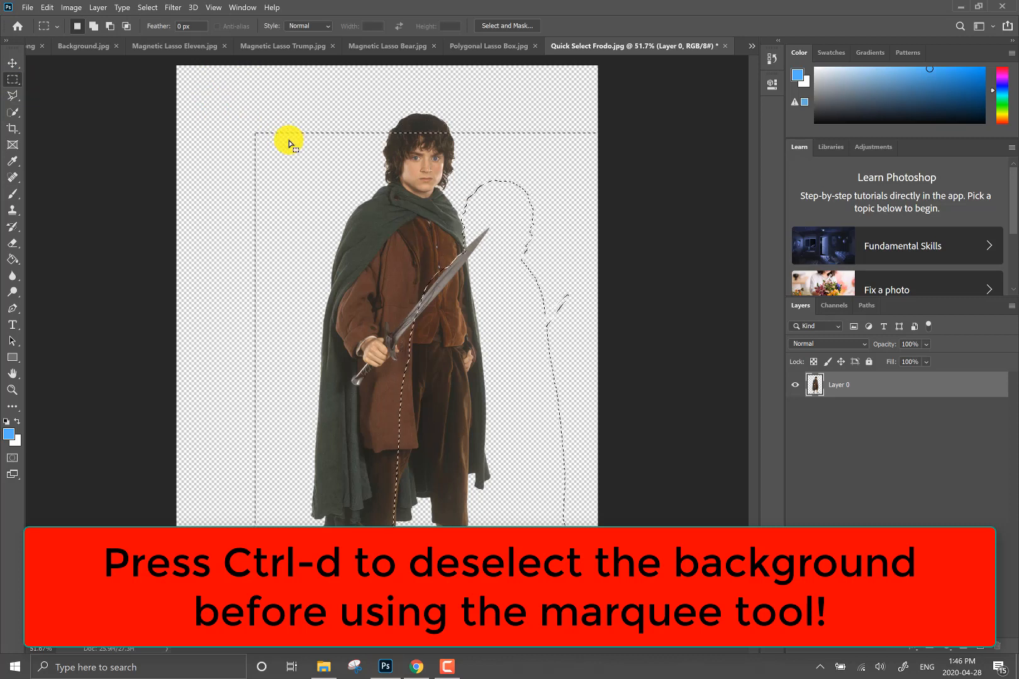
pyautogui.hotkey('ctrl', 'd')
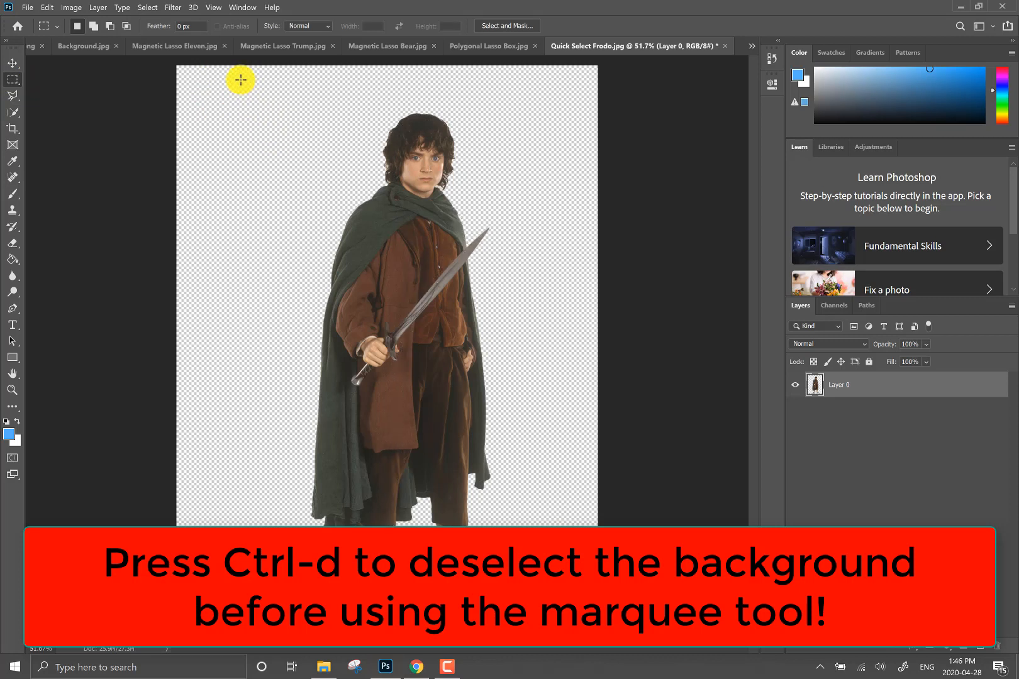
pyautogui.moveTo(240, 77); pyautogui.dragTo(573, 635)
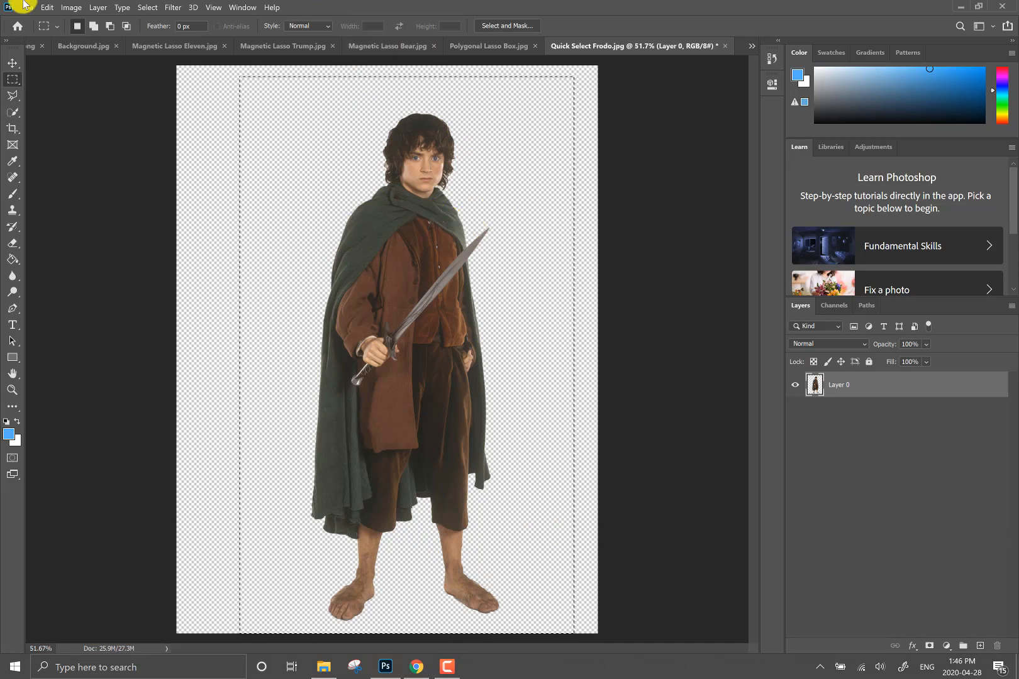
# - Paste a copy of the selected figure into Plate.jpg
pyautogui.click(752, 47)
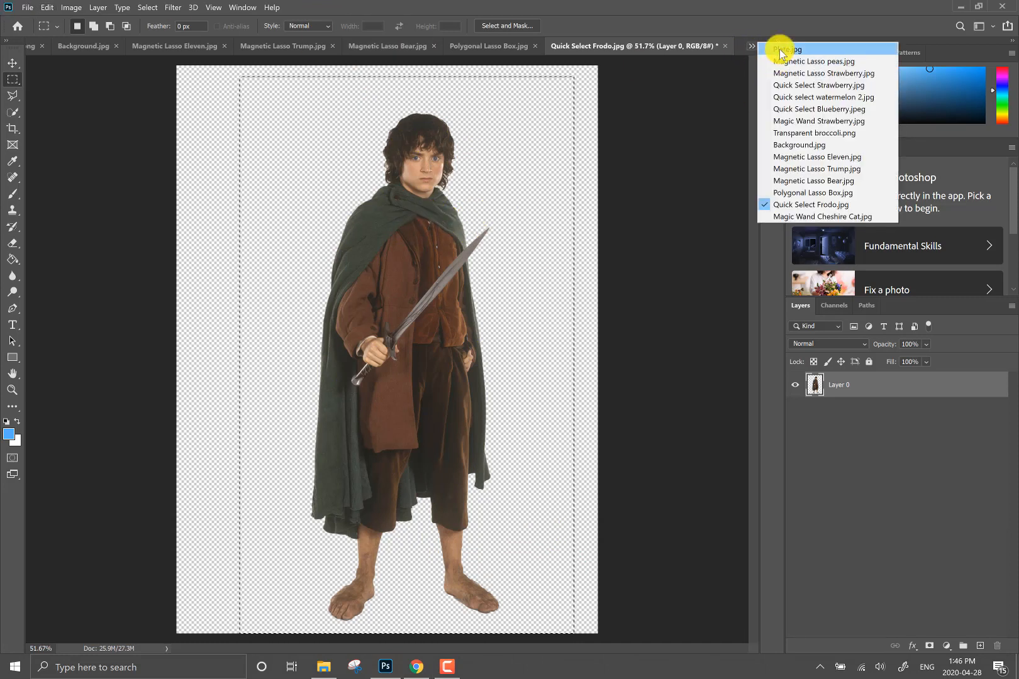
pyautogui.click(779, 46)
pyautogui.hotkey('ctrl', 'v')
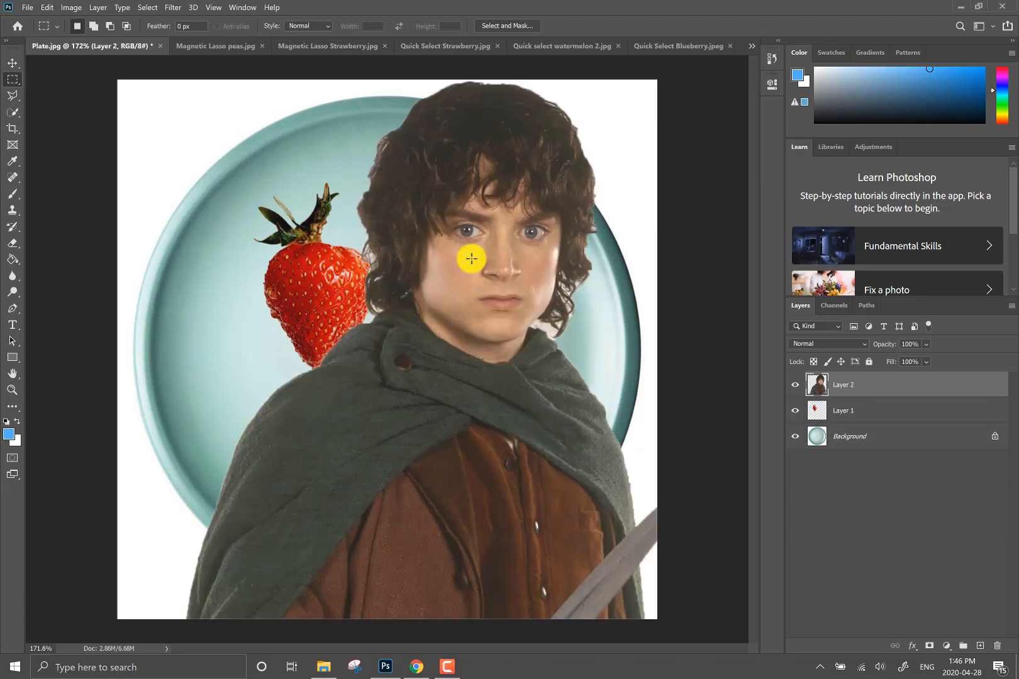
# - Scale the pasted figure to about 25% and place it on the plate just right of the strawberry
pyautogui.click(13, 64)
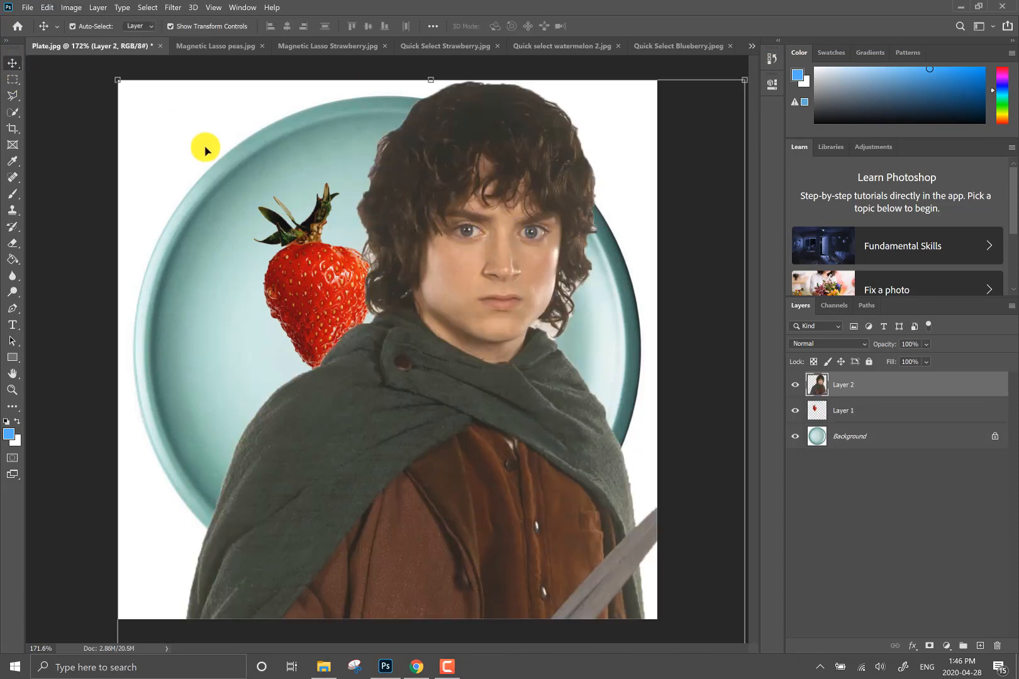
pyautogui.moveTo(119, 79); pyautogui.dragTo(553, 553)
pyautogui.moveTo(466, 201); pyautogui.dragTo(499, 523)
pyautogui.moveTo(502, 471); pyautogui.dragTo(341, 159)
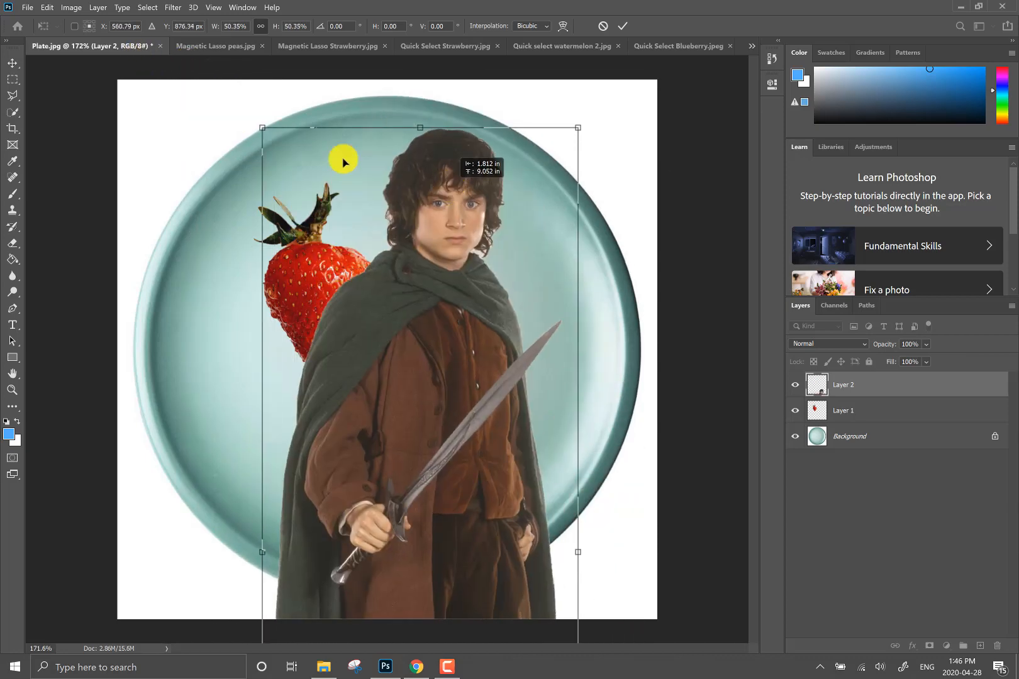
pyautogui.moveTo(262, 129); pyautogui.dragTo(402, 377)
pyautogui.moveTo(492, 418); pyautogui.dragTo(481, 238)
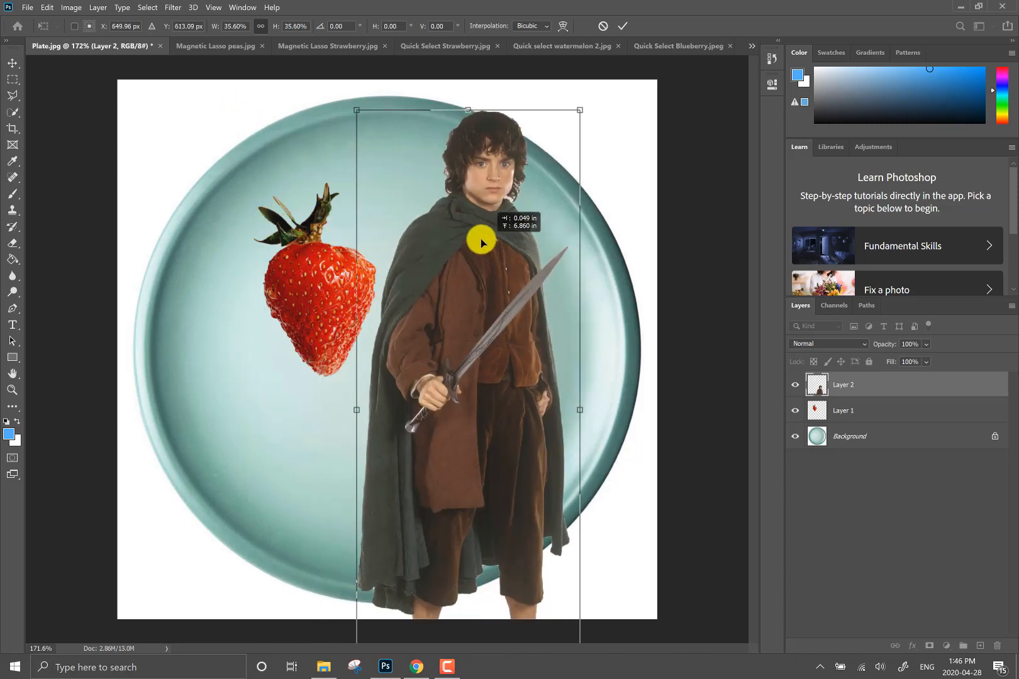
pyautogui.moveTo(424, 202); pyautogui.dragTo(469, 325)
pyautogui.moveTo(493, 413); pyautogui.dragTo(447, 246)
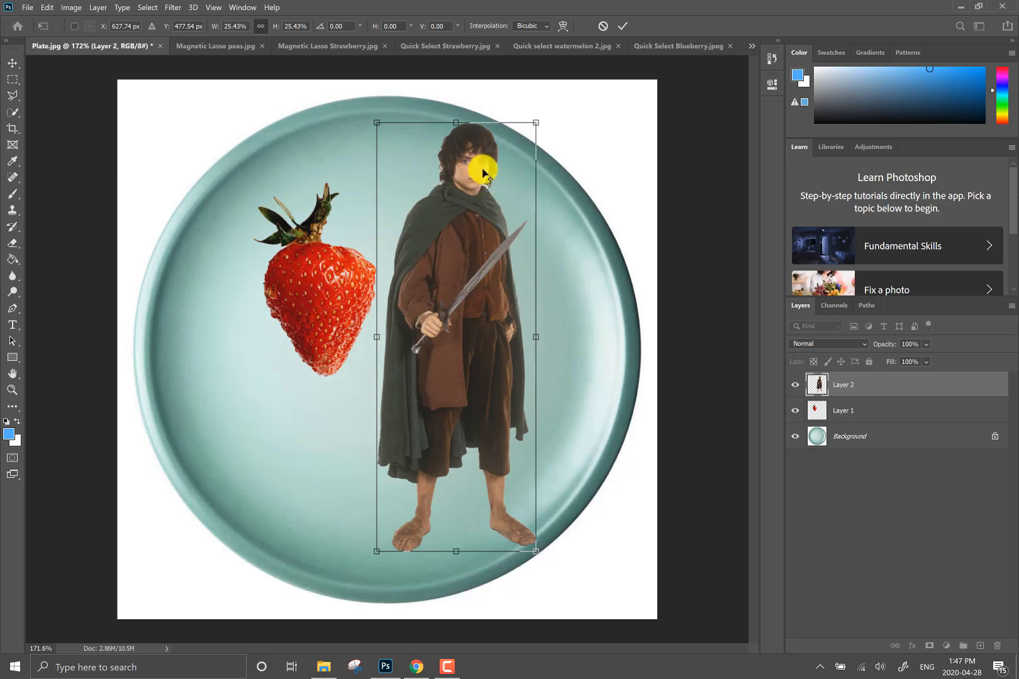
# - Apply the transform and erase the white background remnants between the figure's neck, cloak and hair with a 3 px Eraser
pyautogui.scroll(6, 481, 169)
pyautogui.scroll(3, 489, 240)
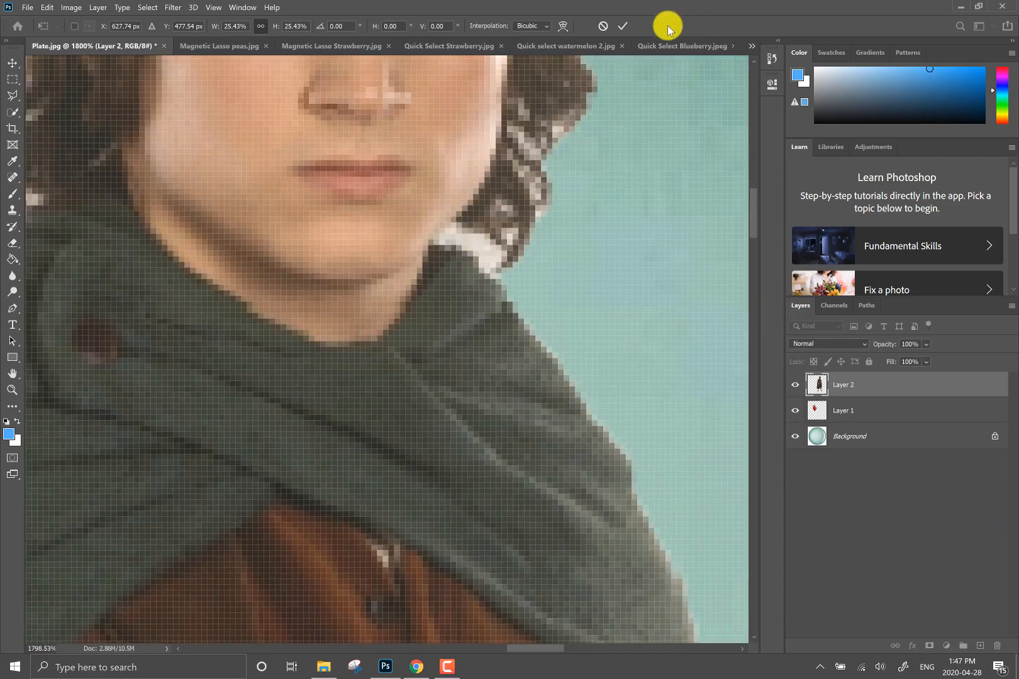
pyautogui.click(621, 26)
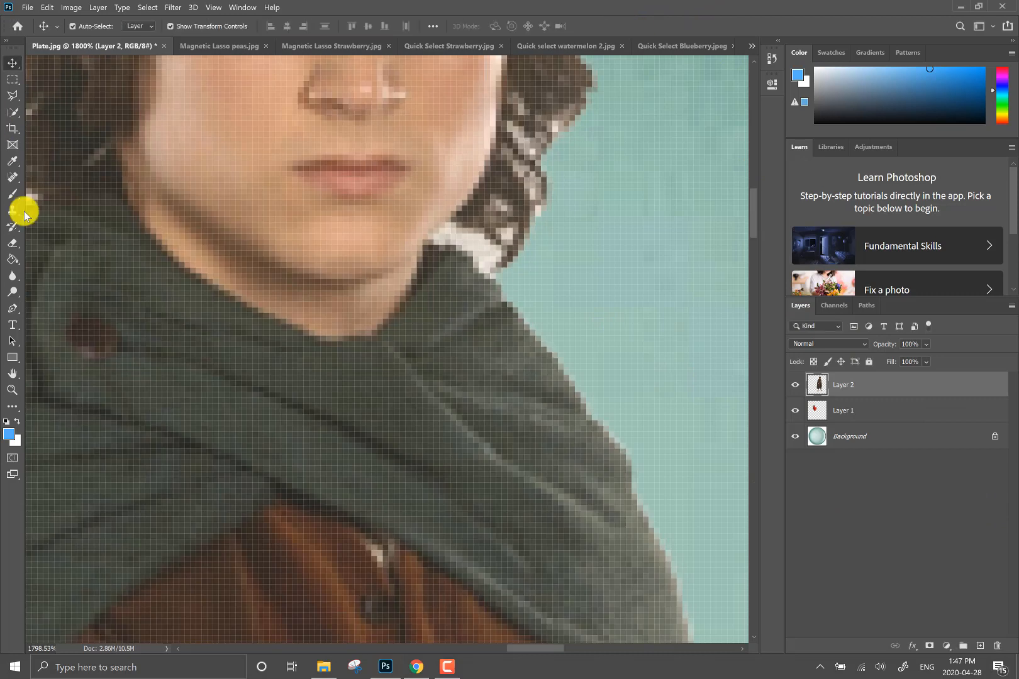
pyautogui.click(12, 243)
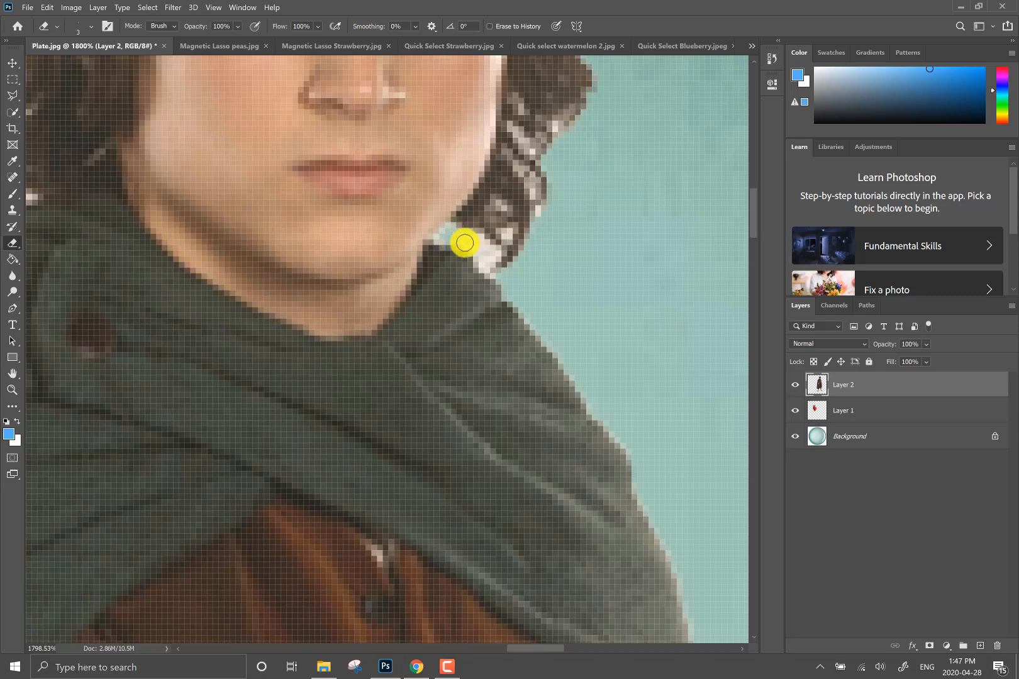
pyautogui.moveTo(494, 259)
pyautogui.mouseDown()
pyautogui.moveTo(466, 238)
pyautogui.moveTo(495, 265)
pyautogui.moveTo(493, 249)
pyautogui.moveTo(448, 232)
pyautogui.moveTo(516, 252)
pyautogui.moveTo(493, 202)
pyautogui.moveTo(505, 215)
pyautogui.moveTo(531, 188)
pyautogui.moveTo(542, 225)
pyautogui.mouseUp()
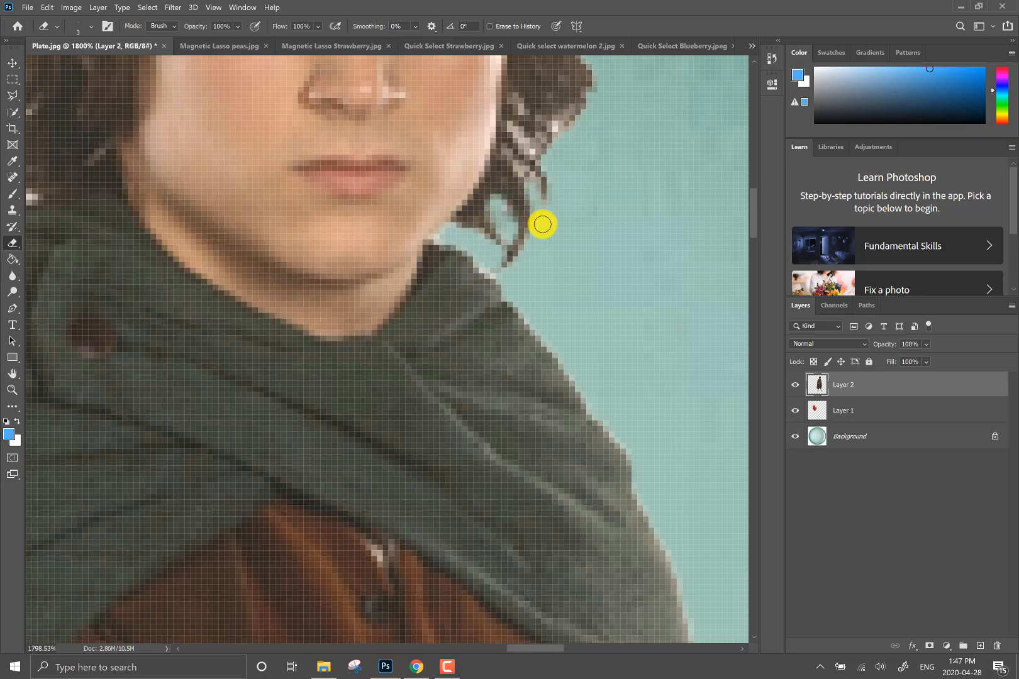